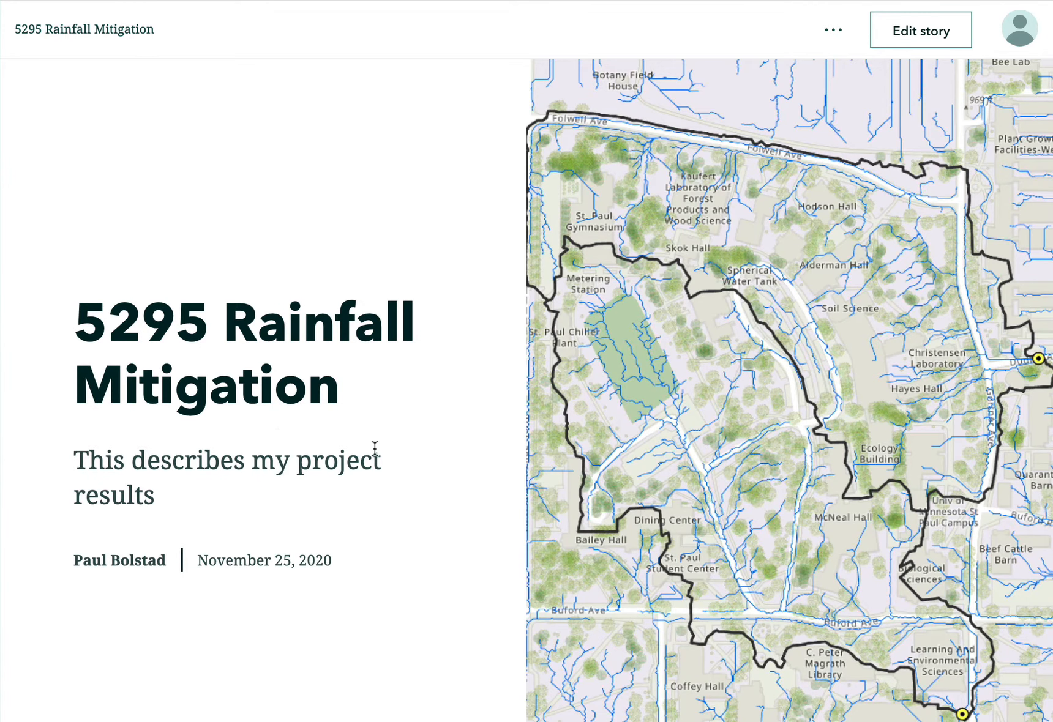
- Review the published 5295 Rainfall Mitigation story from its cover through the introduction, images and captioned scenes
scroll(268, 500, "down", 3)
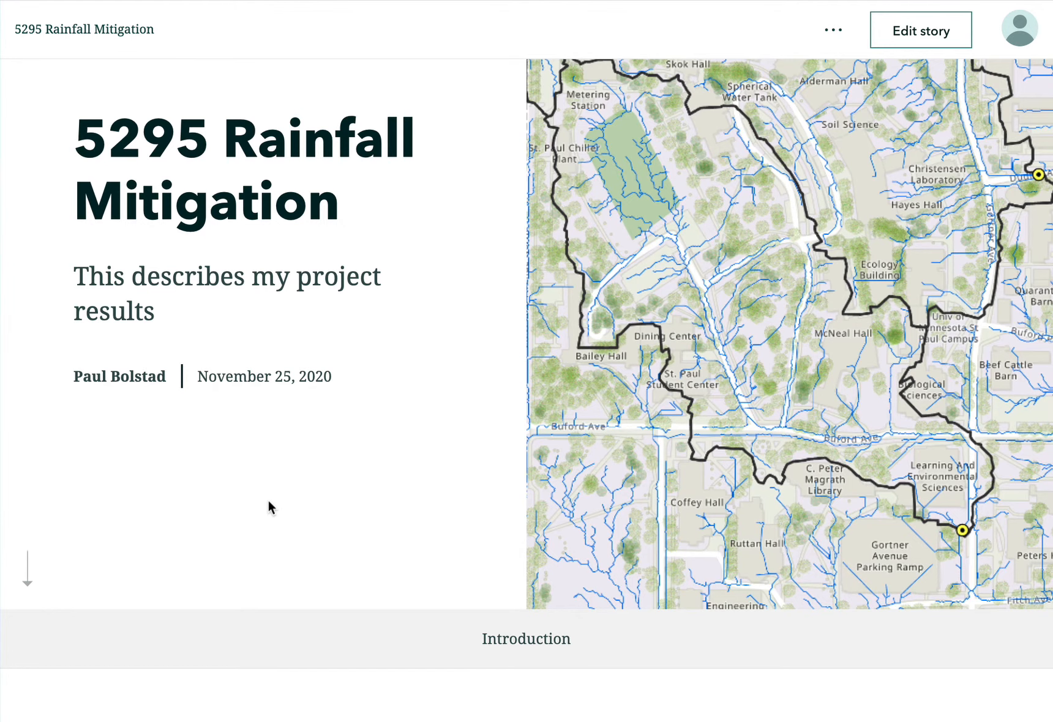
scroll(268, 500, "up", 3)
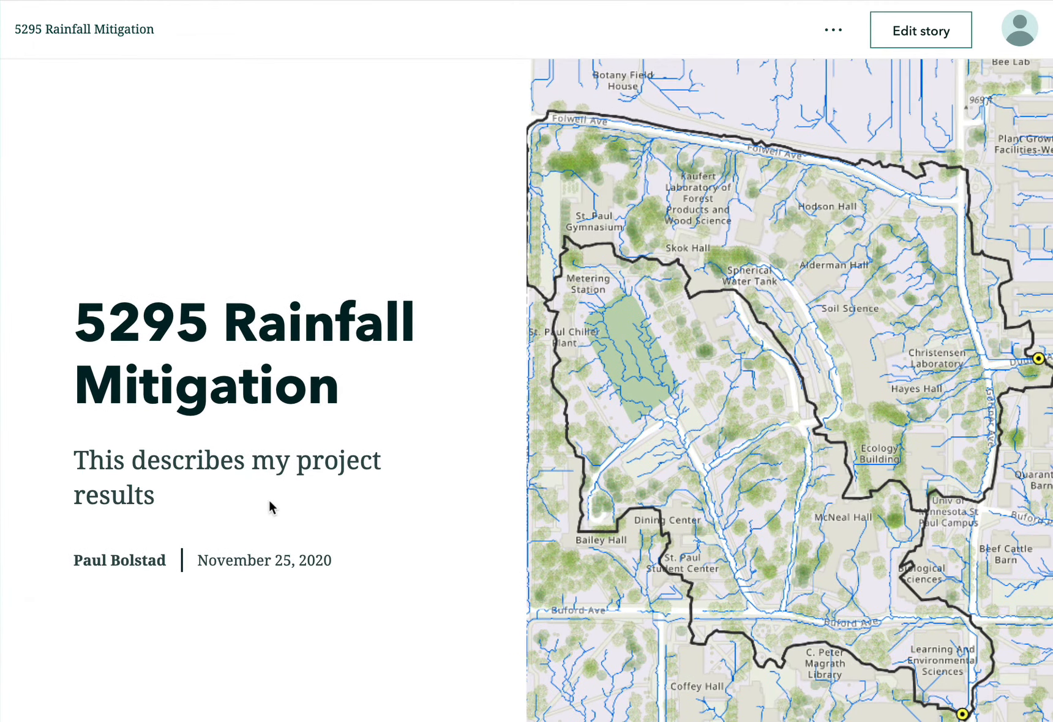
scroll(268, 500, "down", 5)
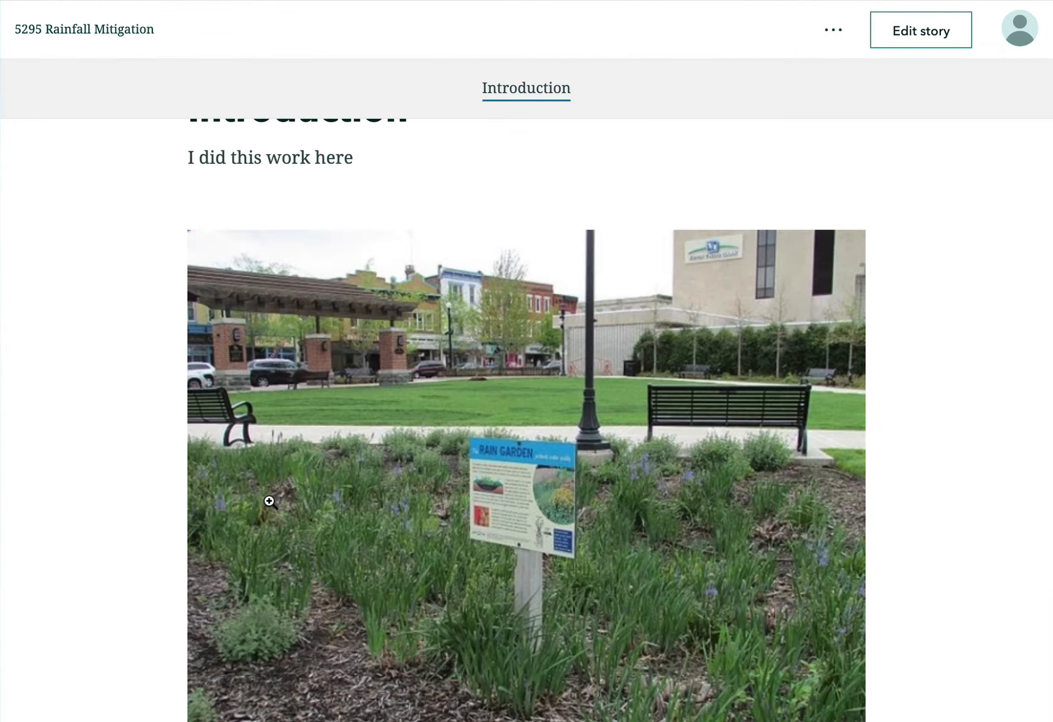
scroll(268, 500, "down", 20)
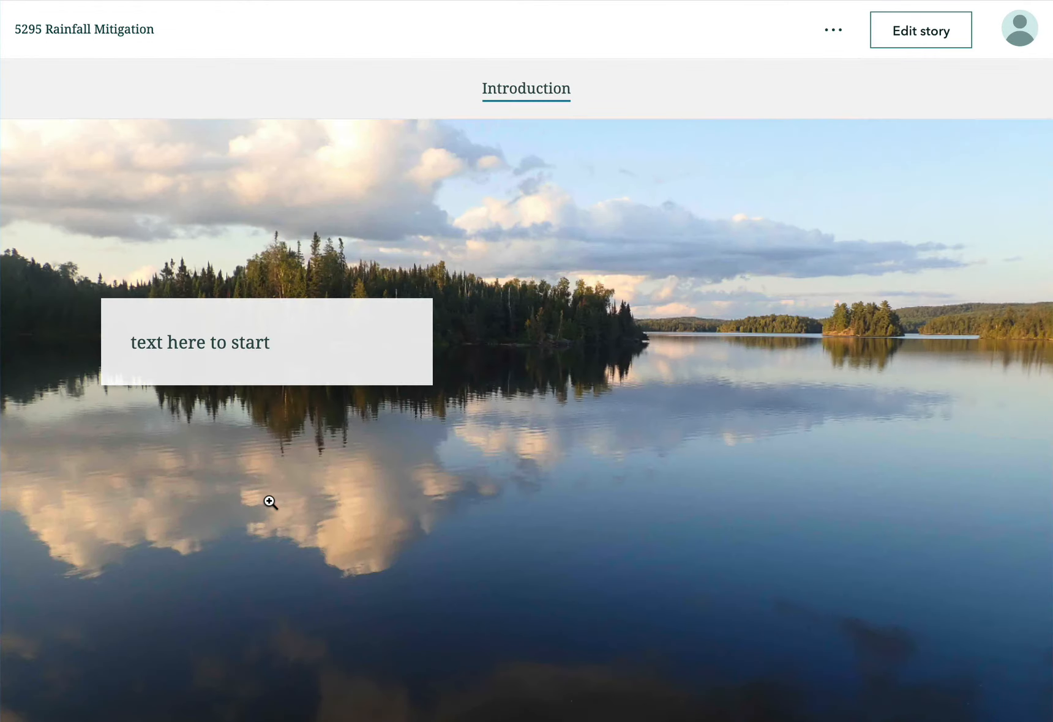
scroll(270, 502, "up", 10)
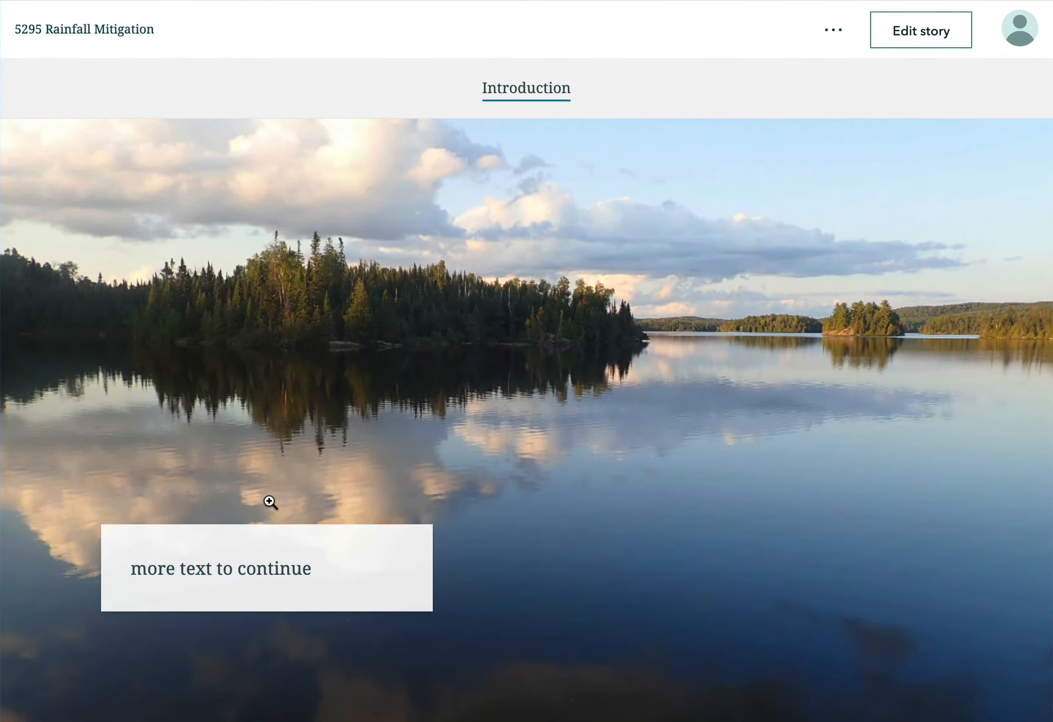
scroll(268, 499, "up", 10)
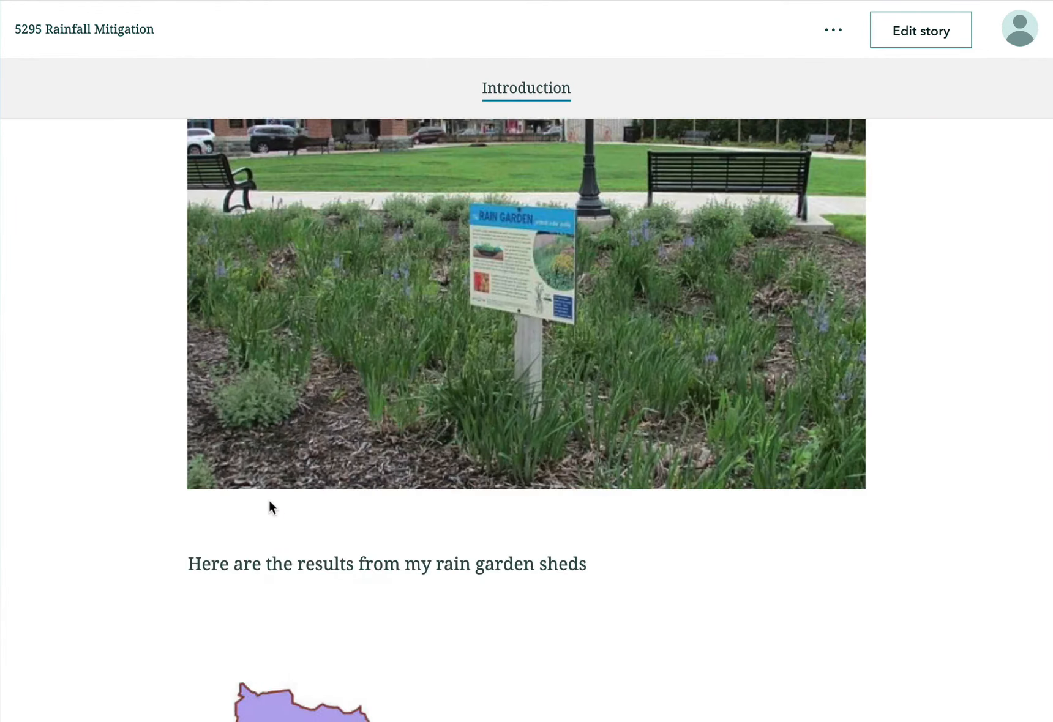
scroll(269, 499, "up", 3)
scroll(268, 500, "down", 4)
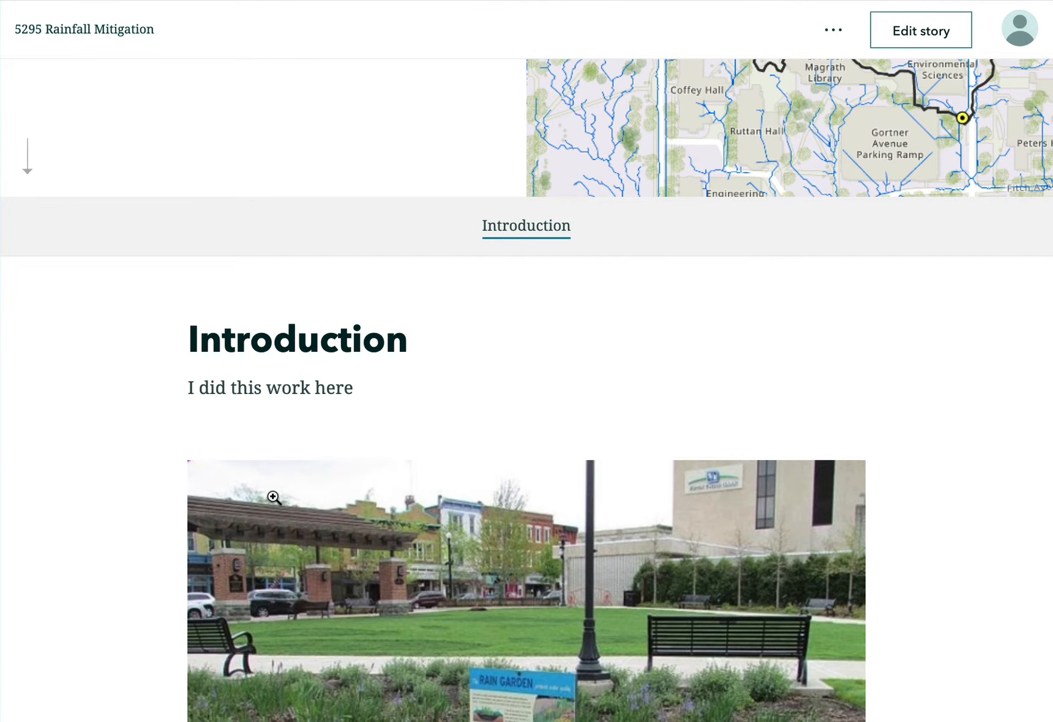
scroll(275, 497, "down", 3)
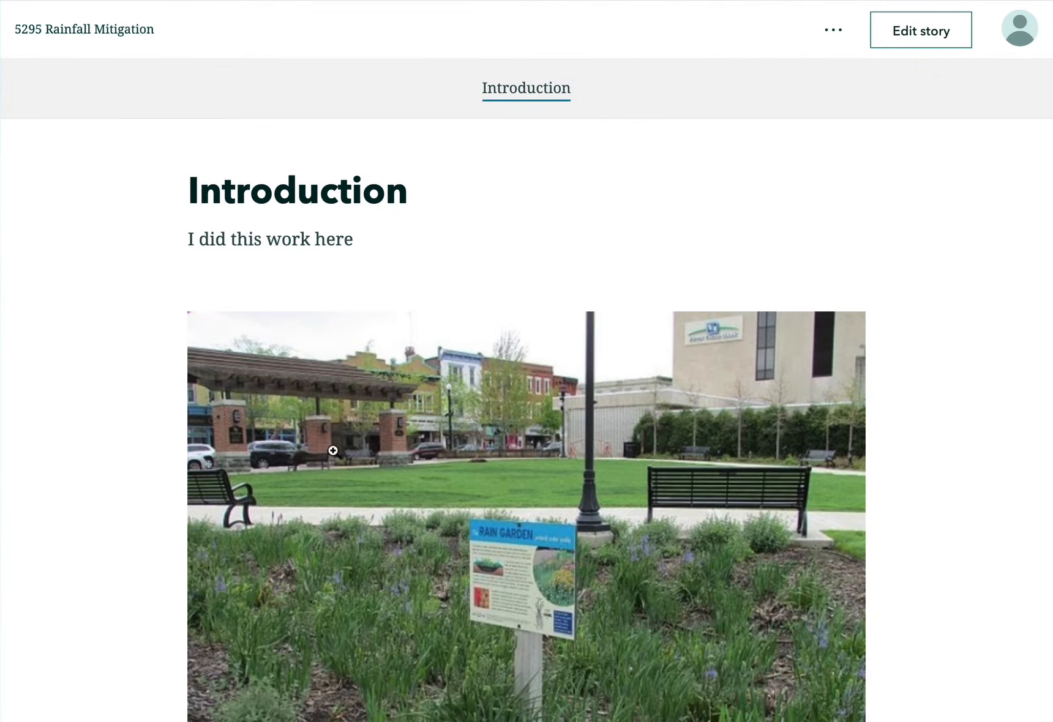
scroll(338, 453, "down", 2)
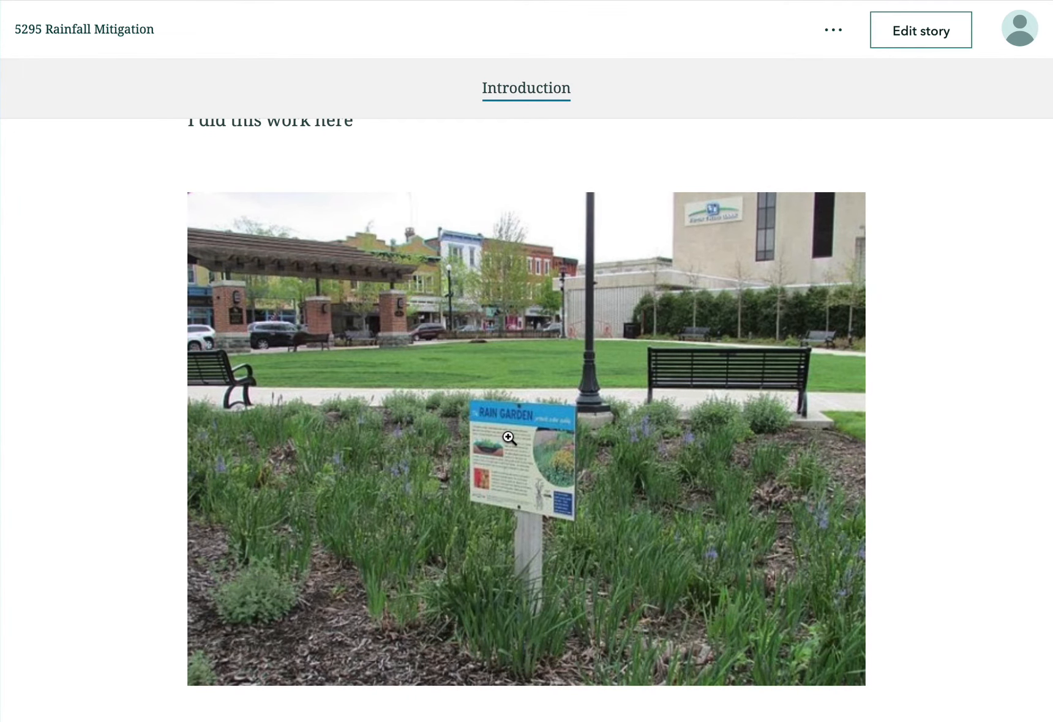
scroll(508, 462, "down", 3)
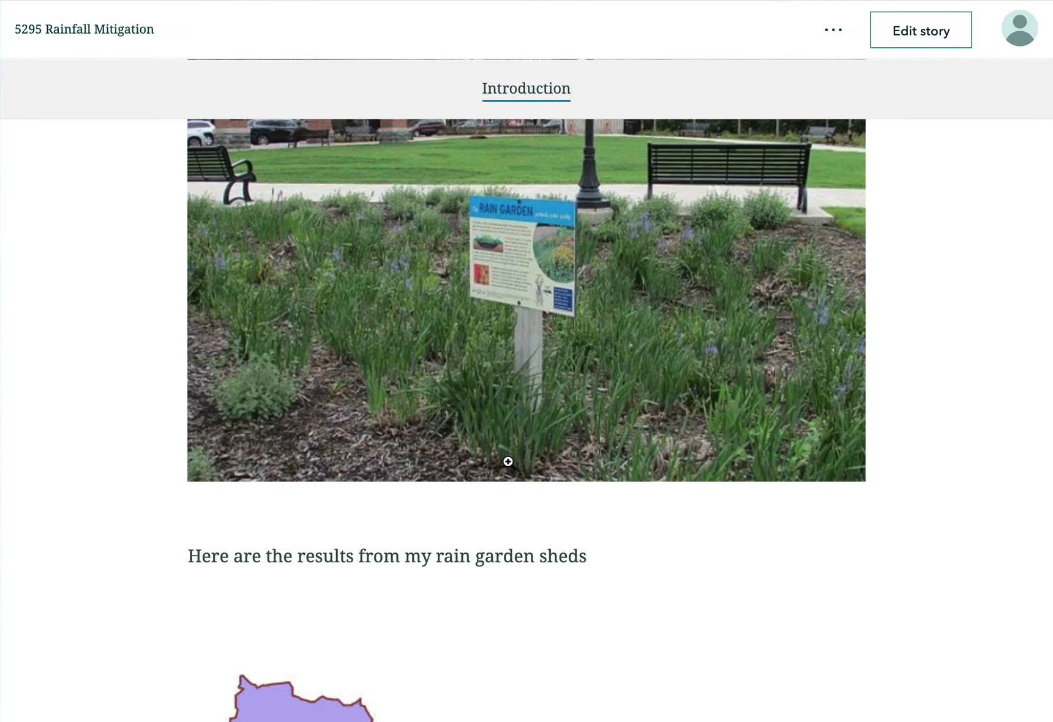
scroll(508, 460, "up", 10)
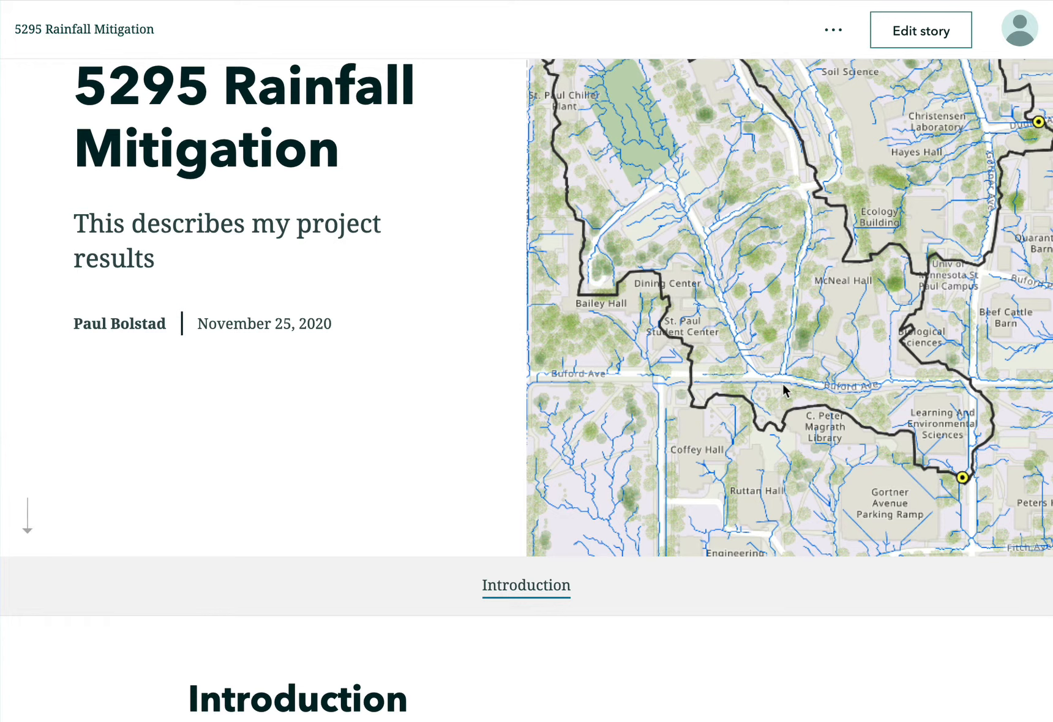
- Create a new story from scratch in the Stories overview
left_click(921, 44)
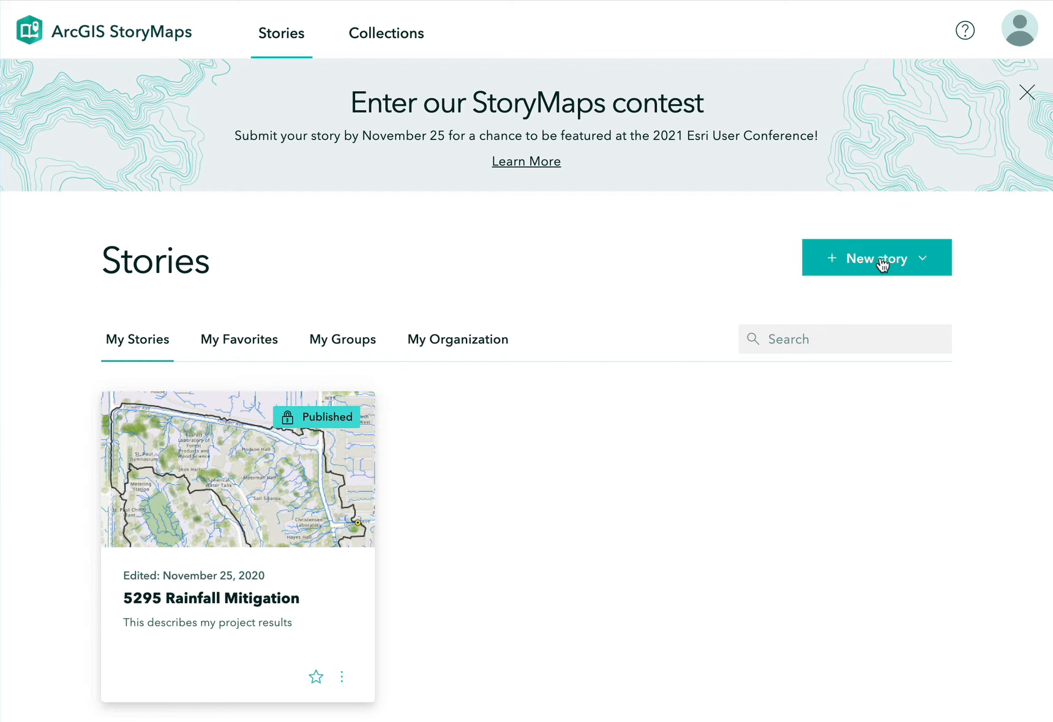
left_click(882, 263)
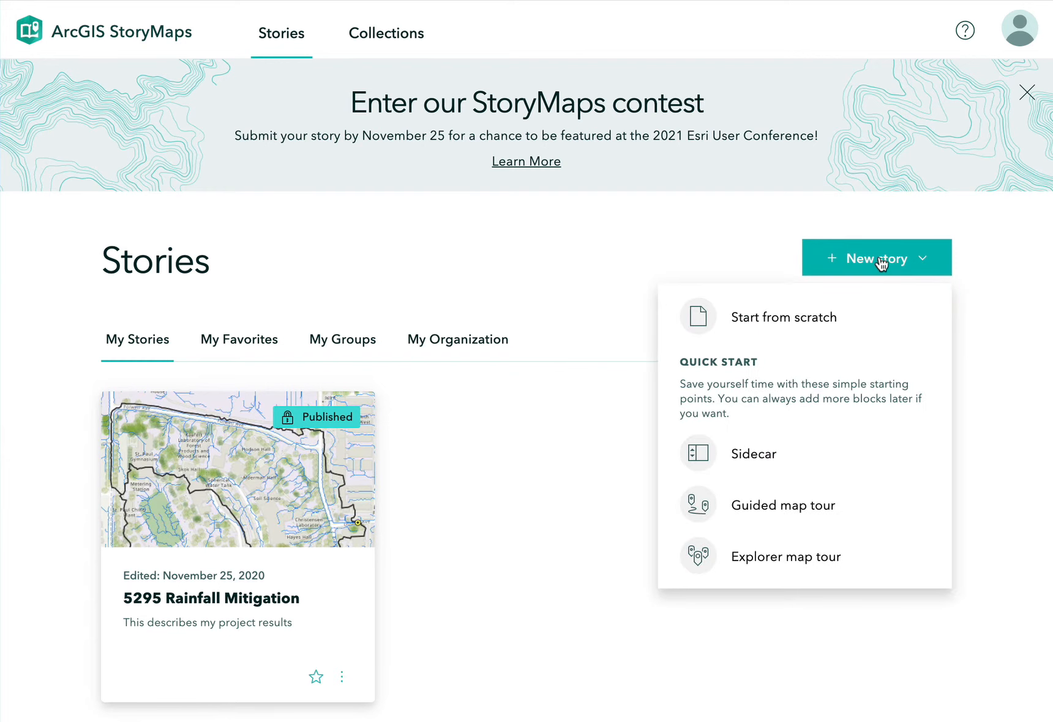
left_click(803, 331)
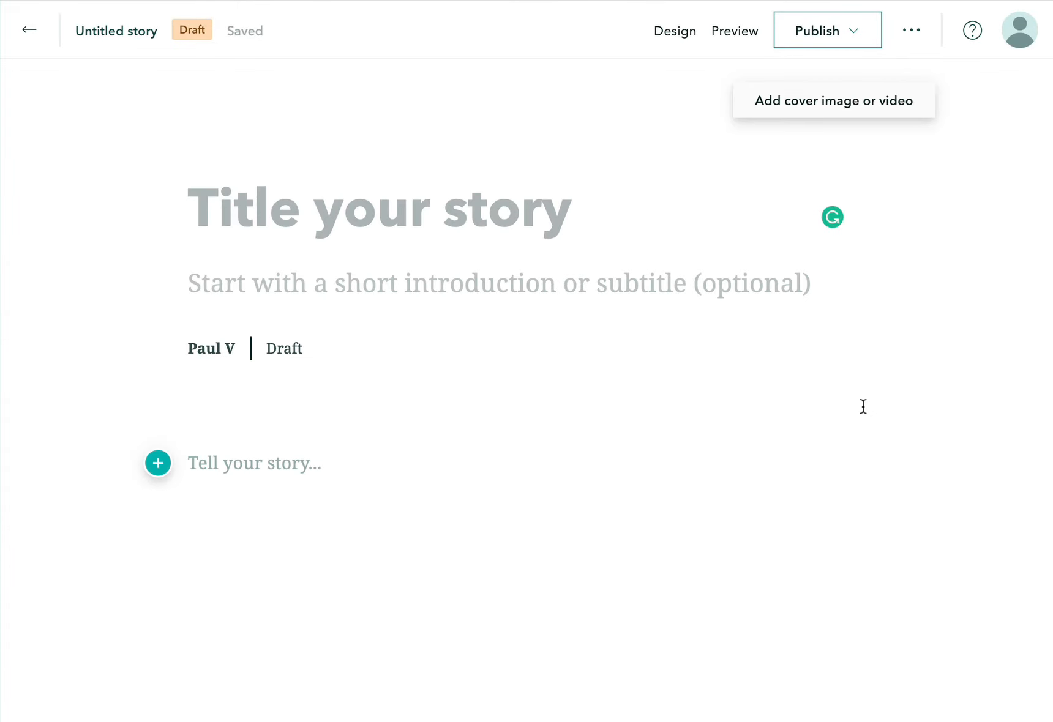
- Open the new story's design settings and turn on the Navigation section
left_click(670, 36)
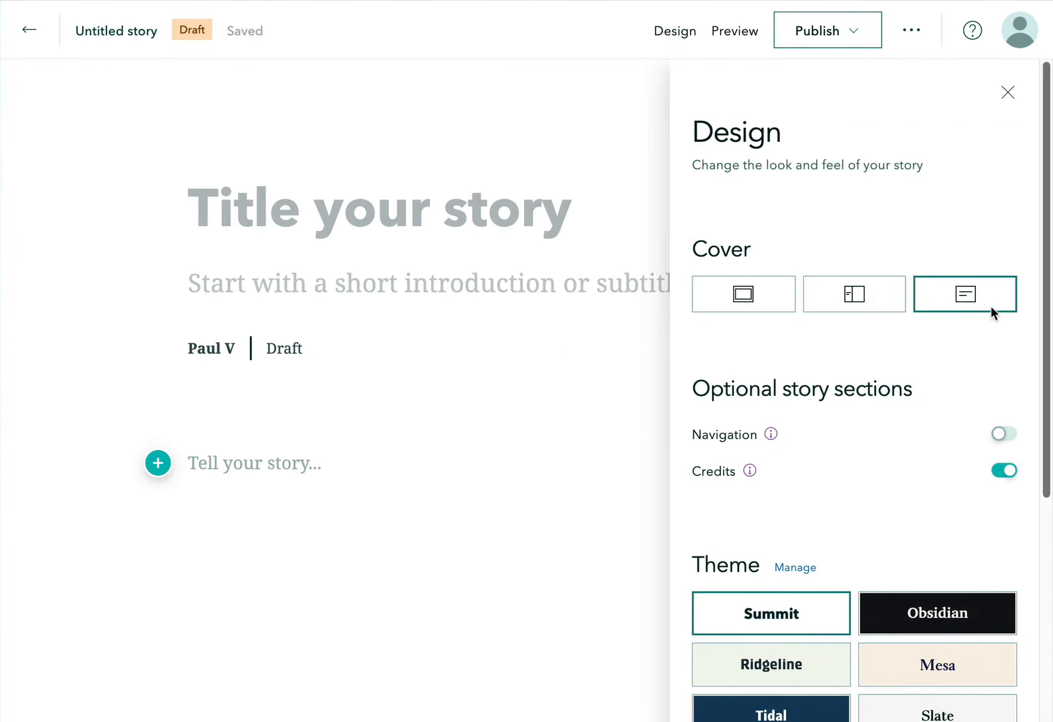
left_click(1007, 434)
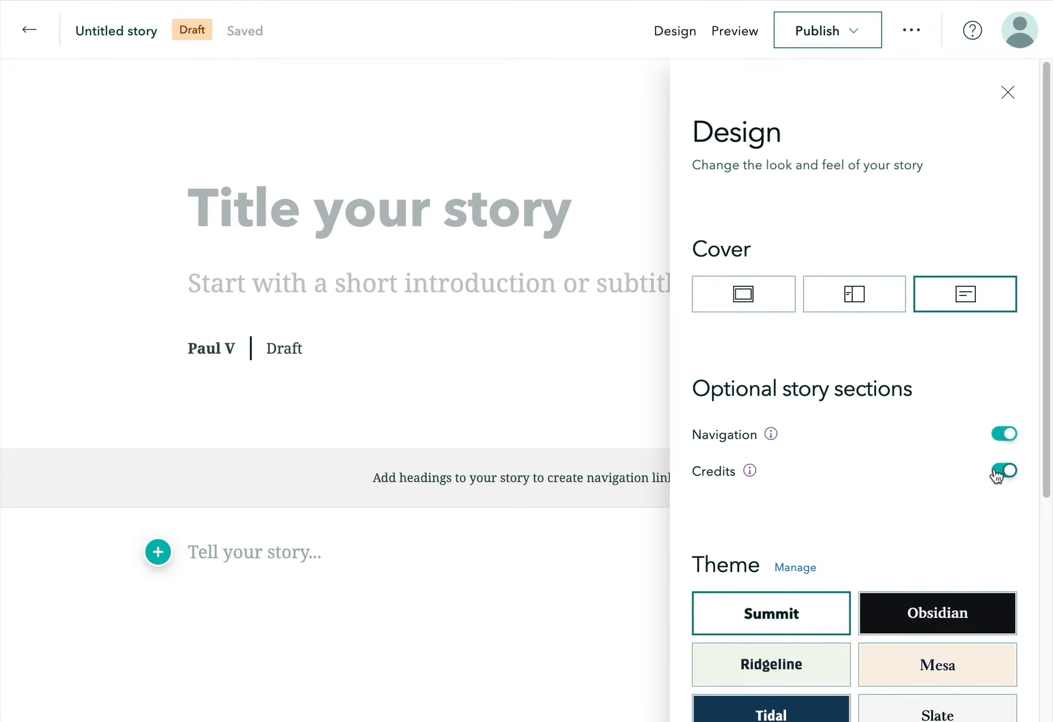
- Try out the Obsidian and Mesa themes on the story and return to the Summit theme
left_click(929, 626)
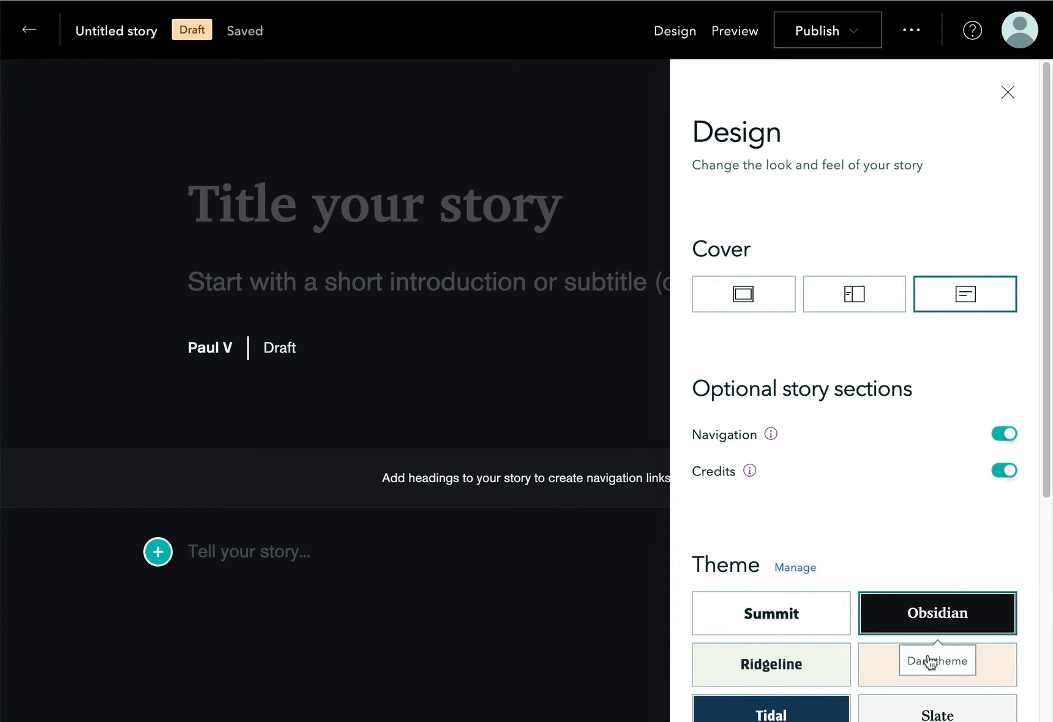
left_click(930, 664)
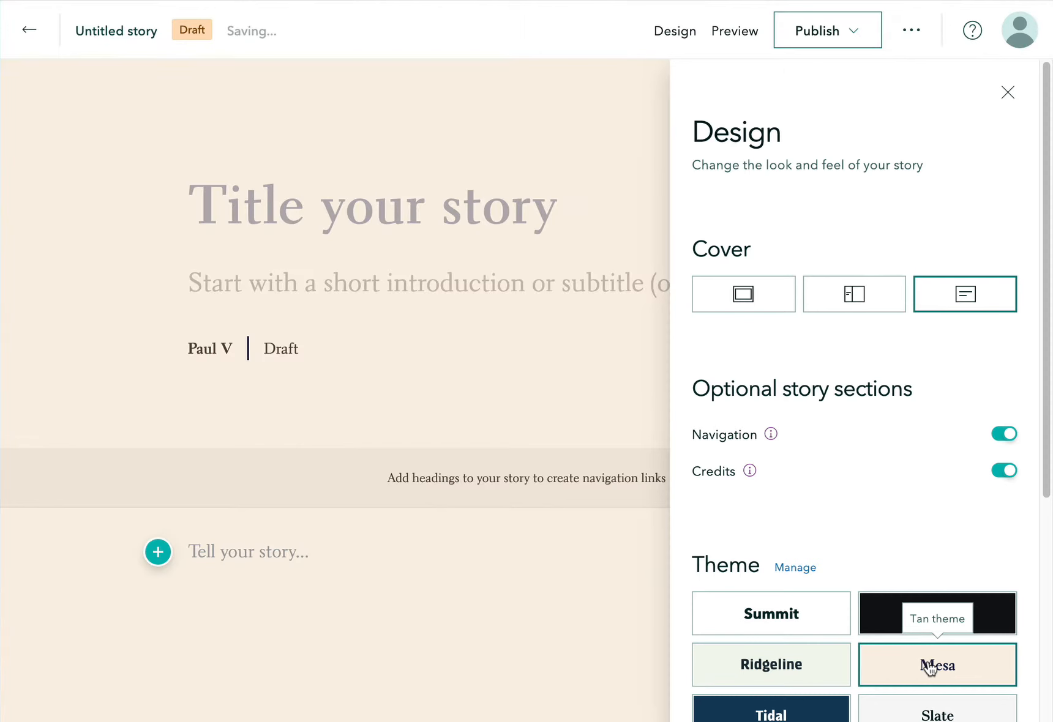
left_click(755, 622)
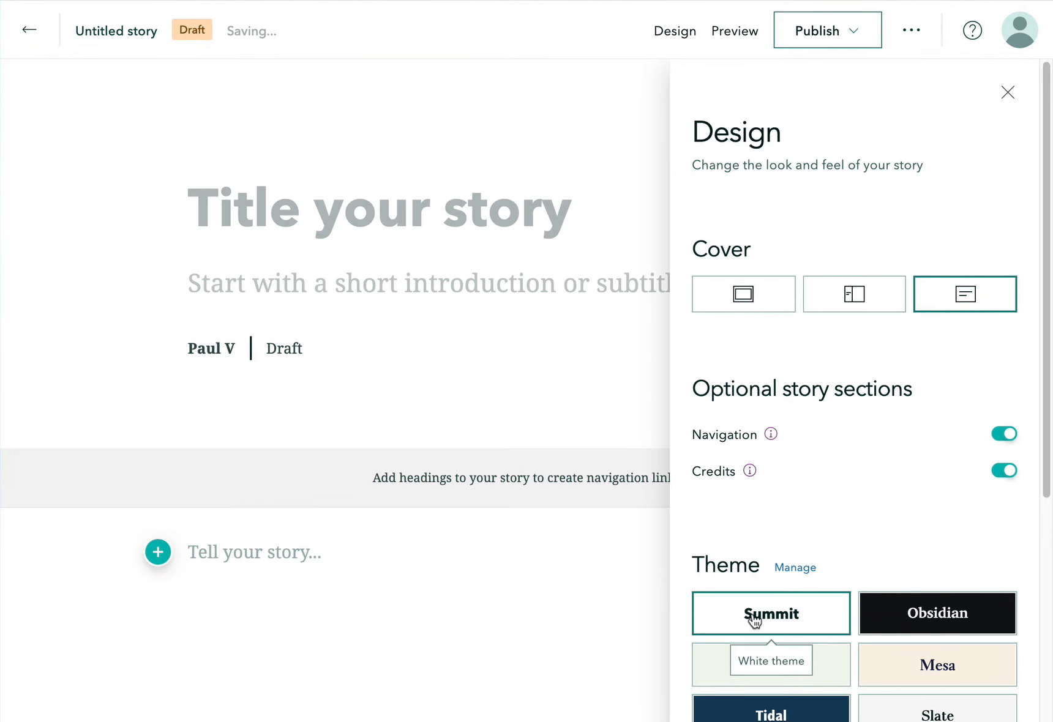
- Set the story's cover to the side-by-side layout and begin adding a cover image
left_click(844, 296)
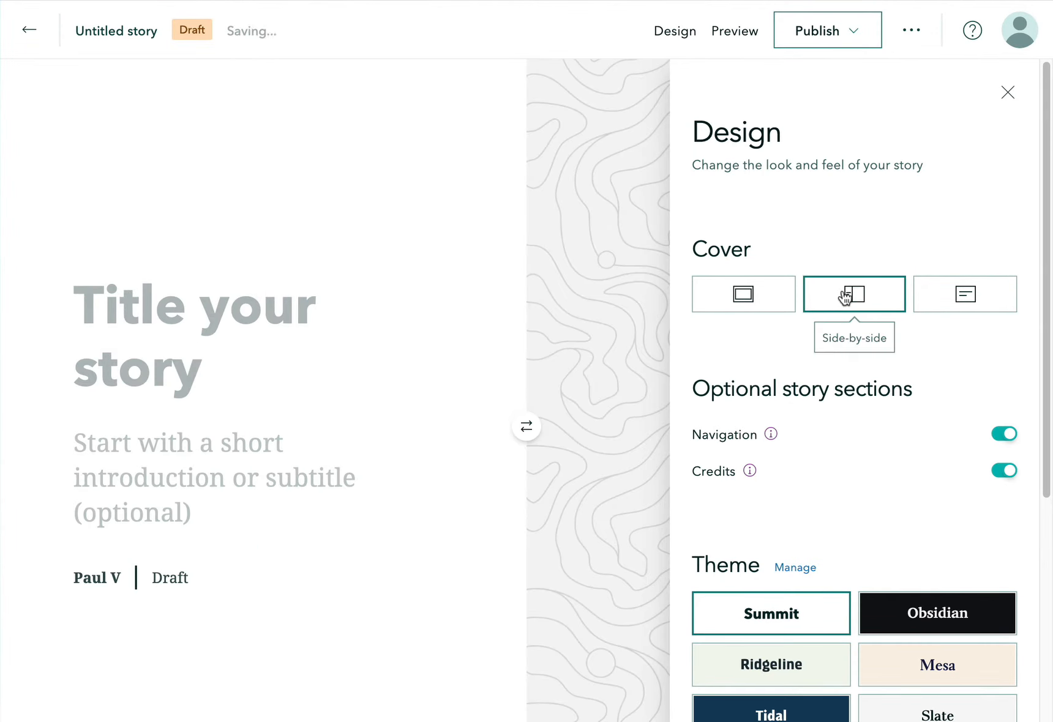
left_click(1007, 93)
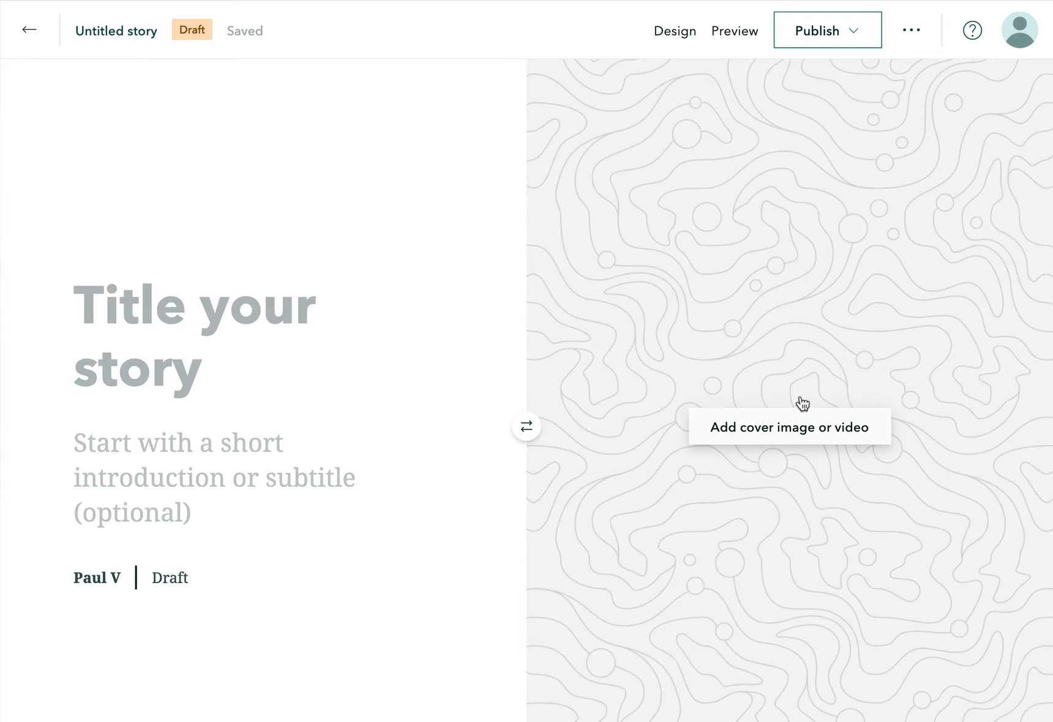
left_click(802, 436)
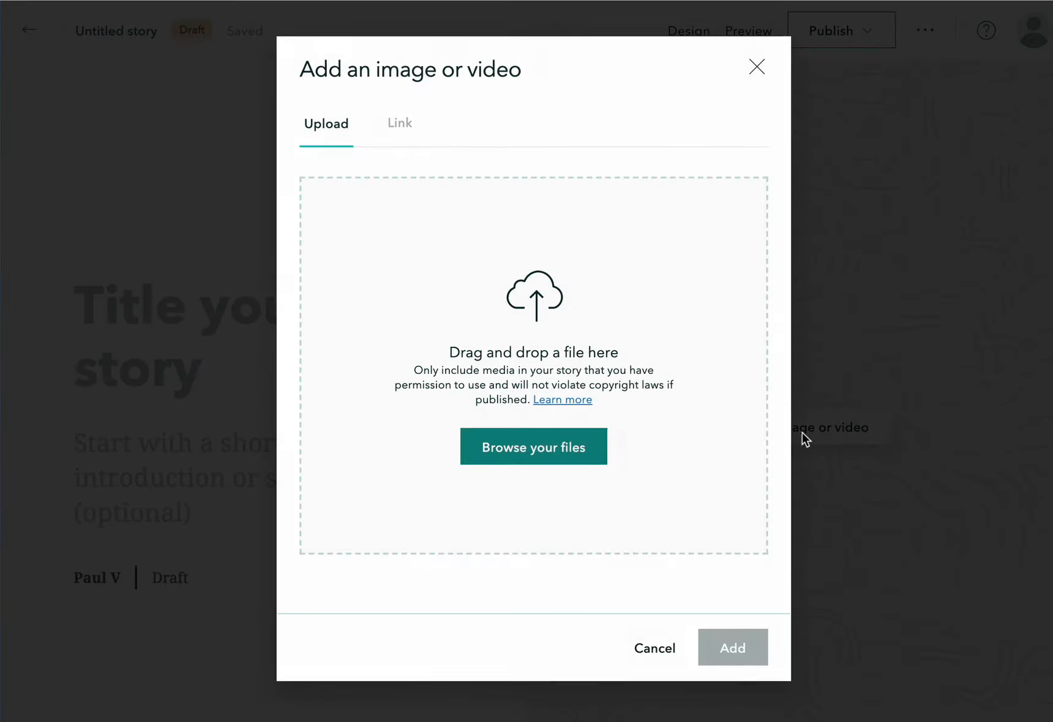
left_click(544, 452)
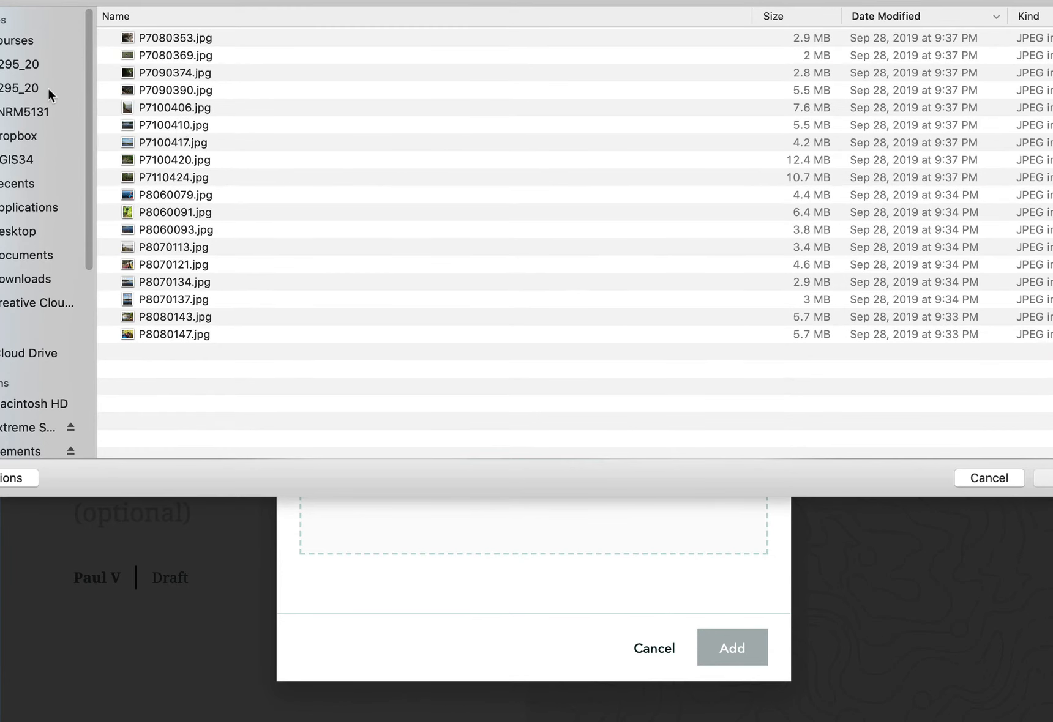
left_click(19, 64)
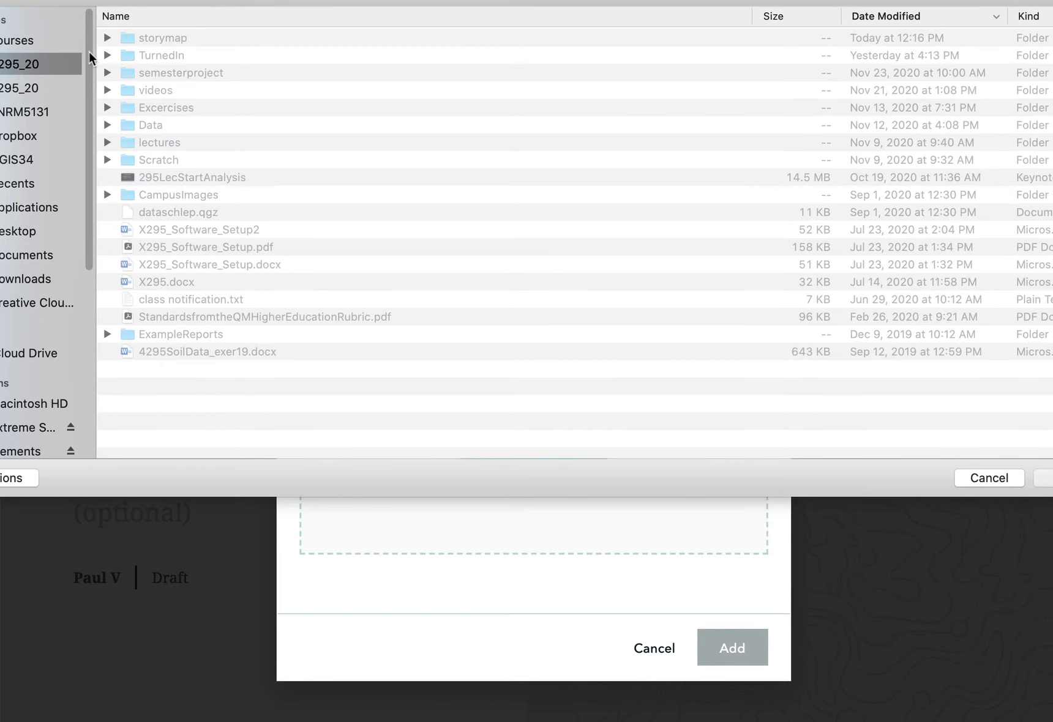
left_click(172, 37)
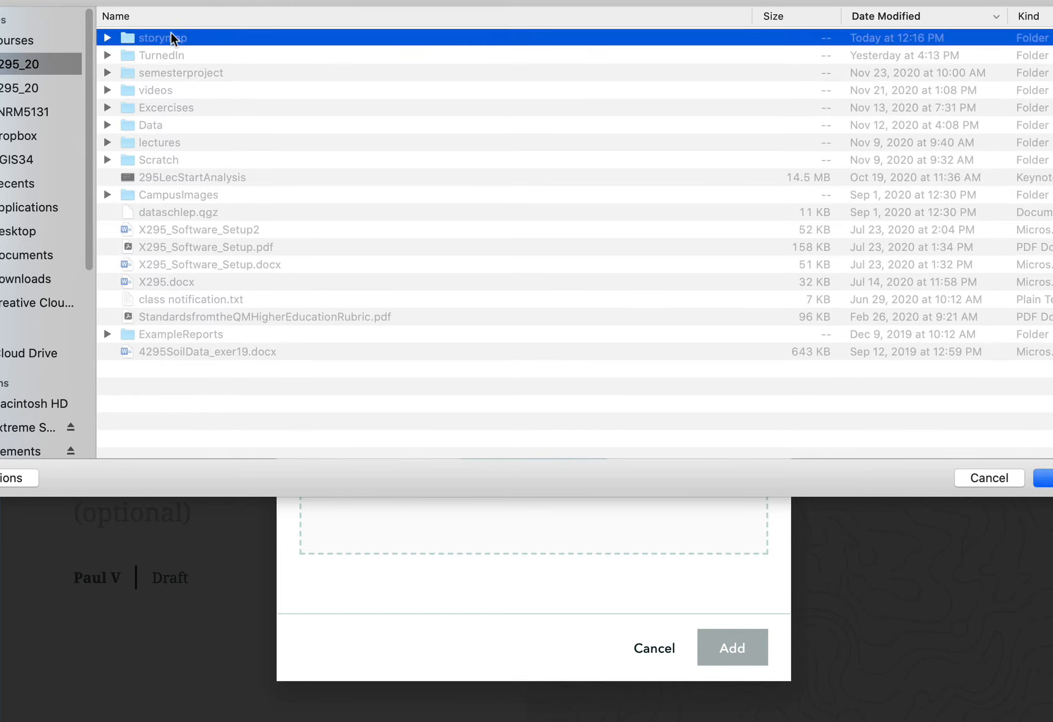
left_click(107, 38)
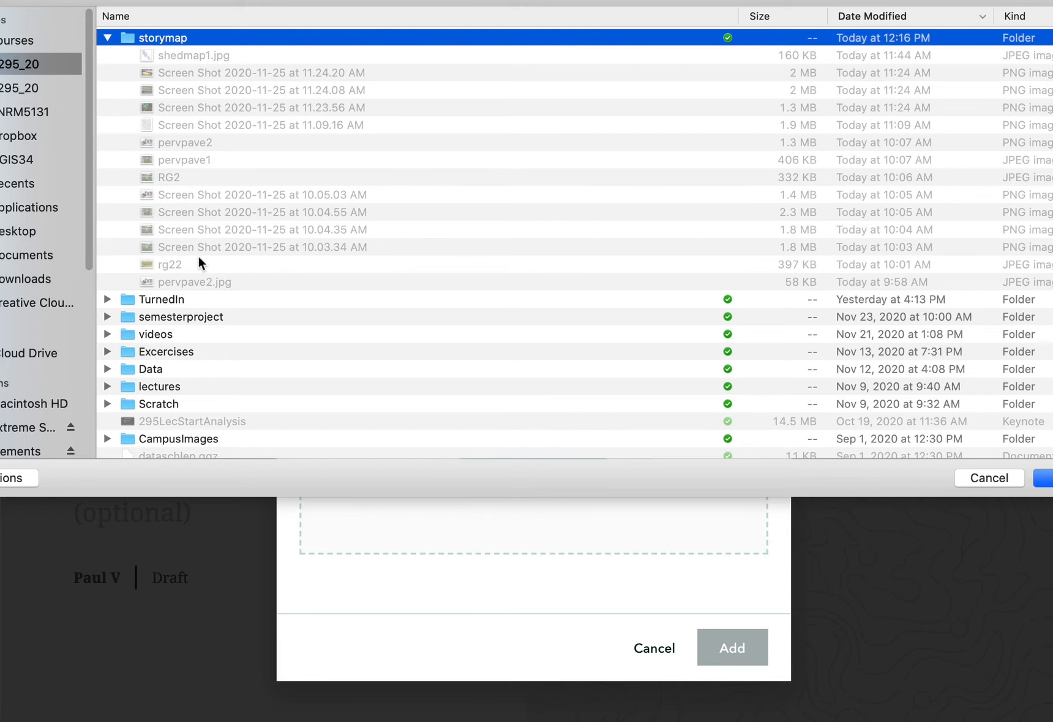
left_click(195, 54)
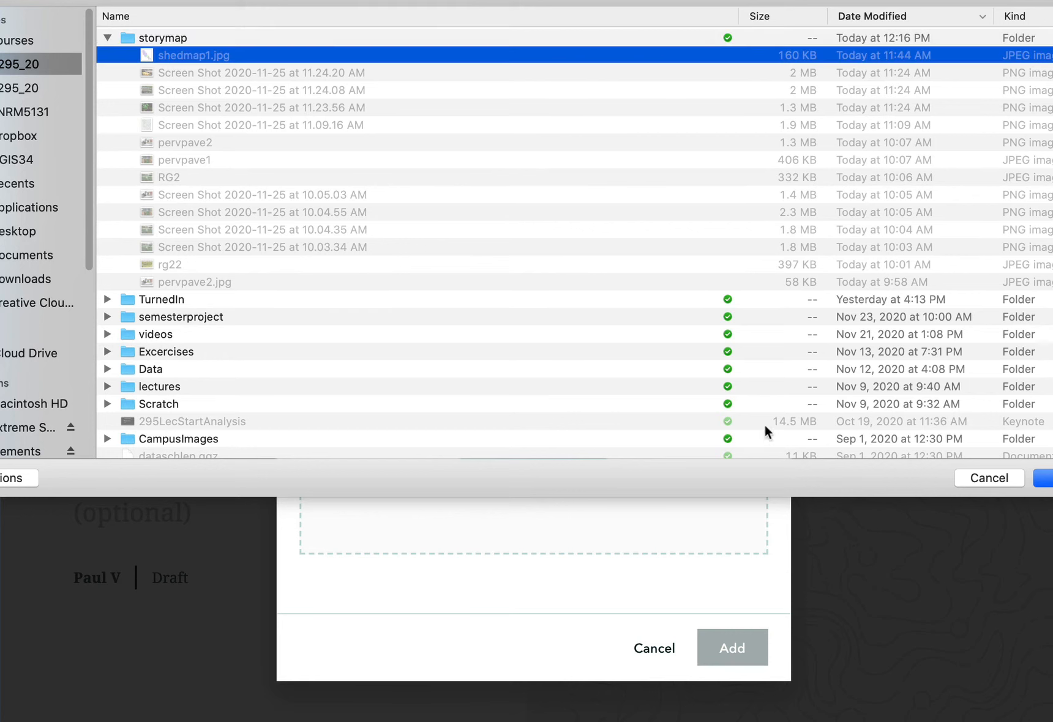
key("Escape")
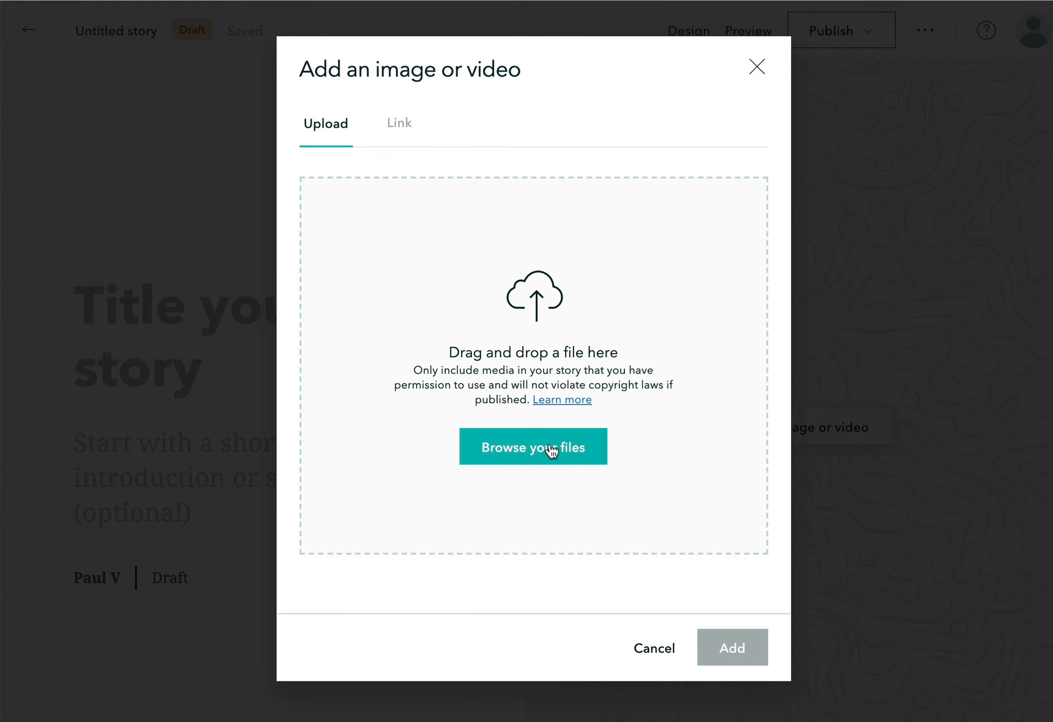
- Upload "Screen Shot 2020-11-25 at 11.09.16 AM" from the storymap folder and add it as the cover image
left_click(547, 447)
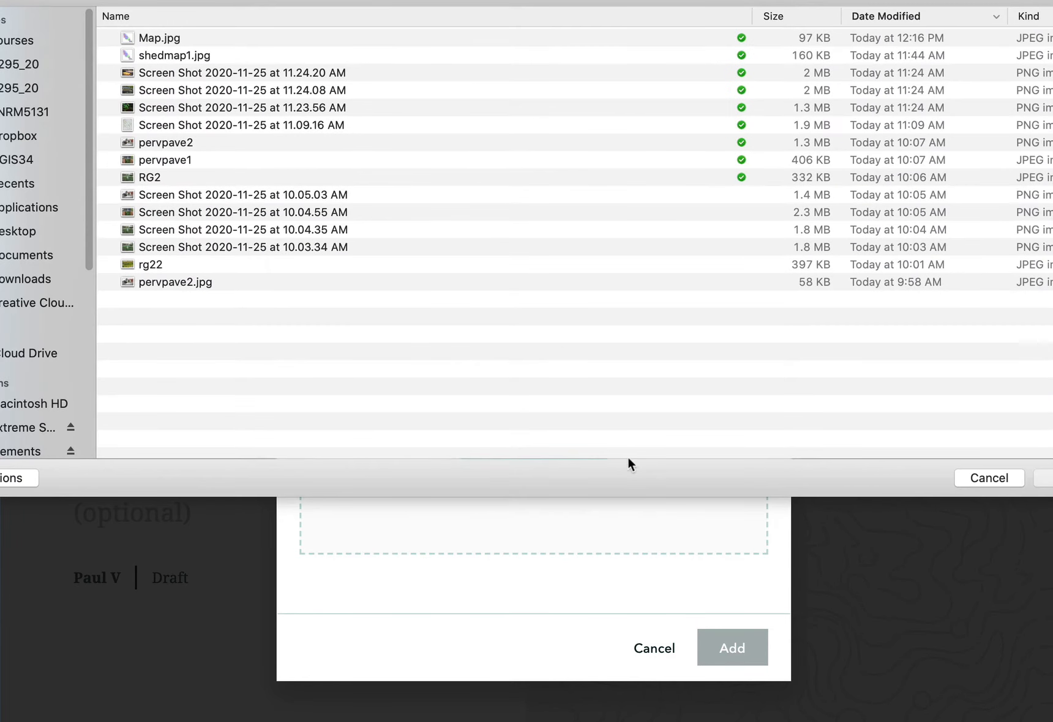
left_click(183, 124)
left_click(1048, 478)
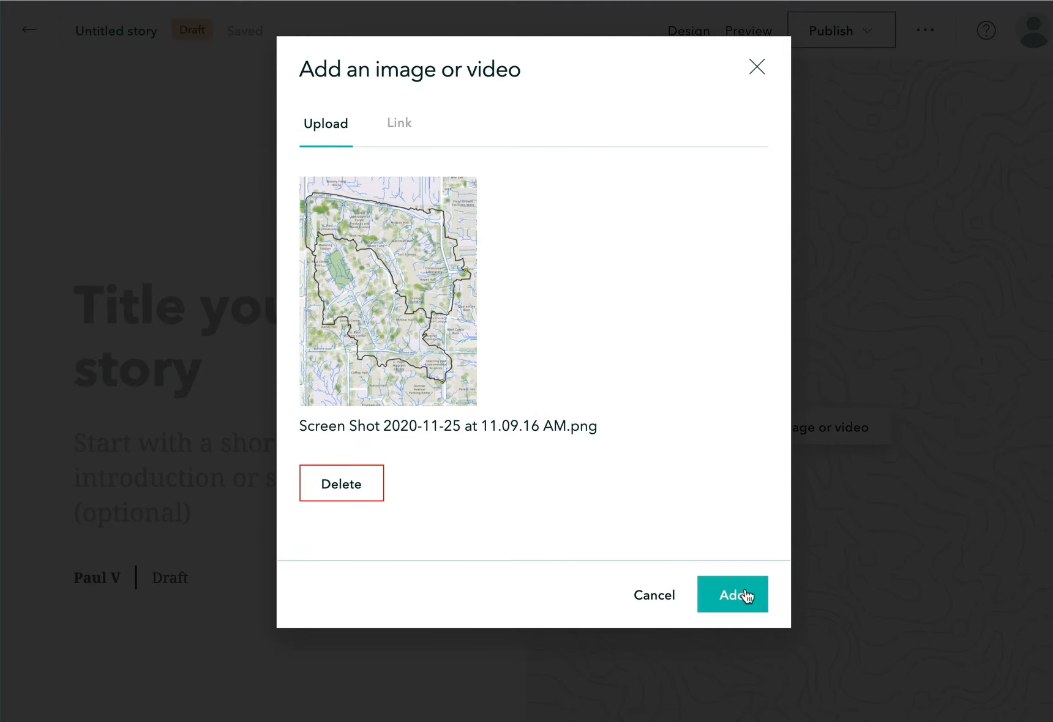
left_click(743, 588)
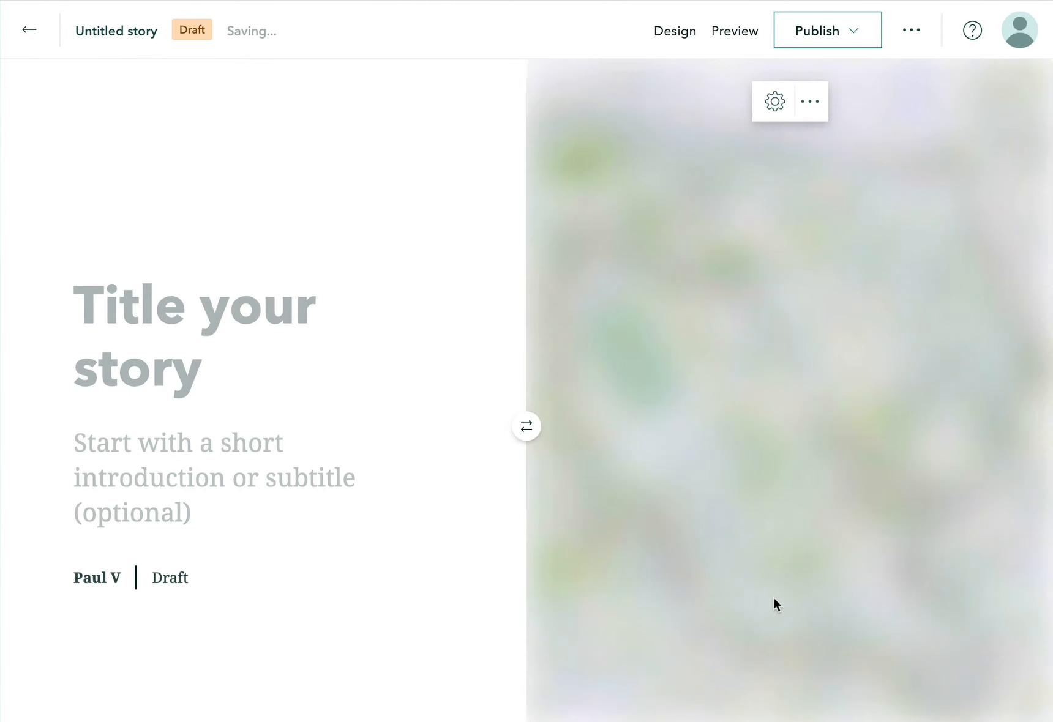
- Title the story "5295 Final Results"
left_click(188, 305)
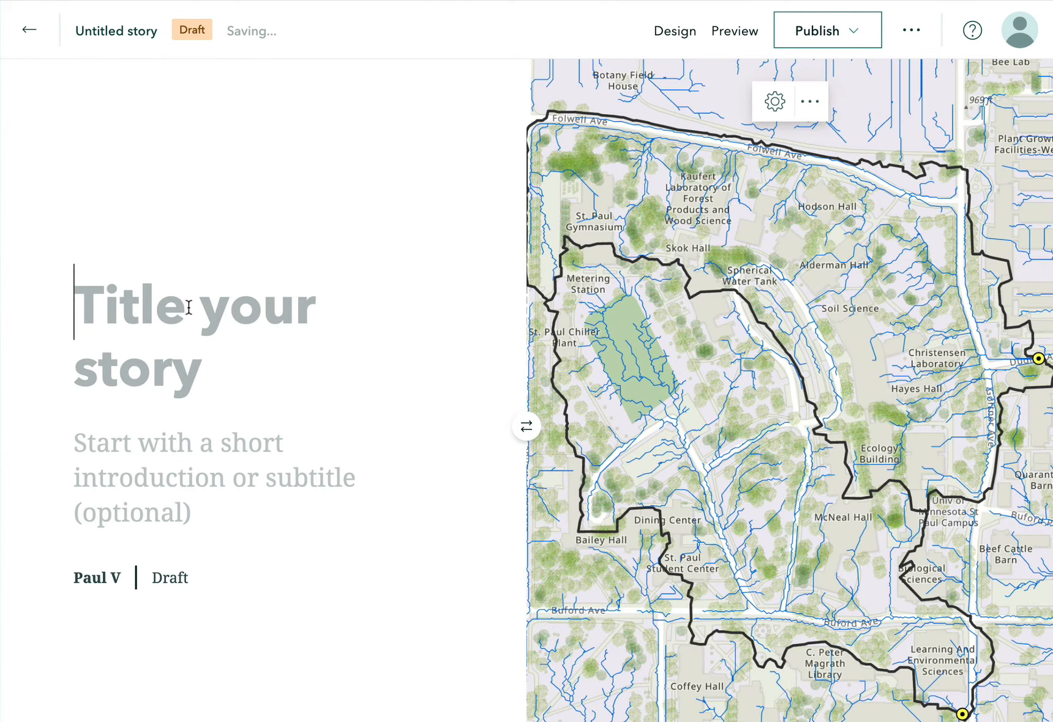
type("5")
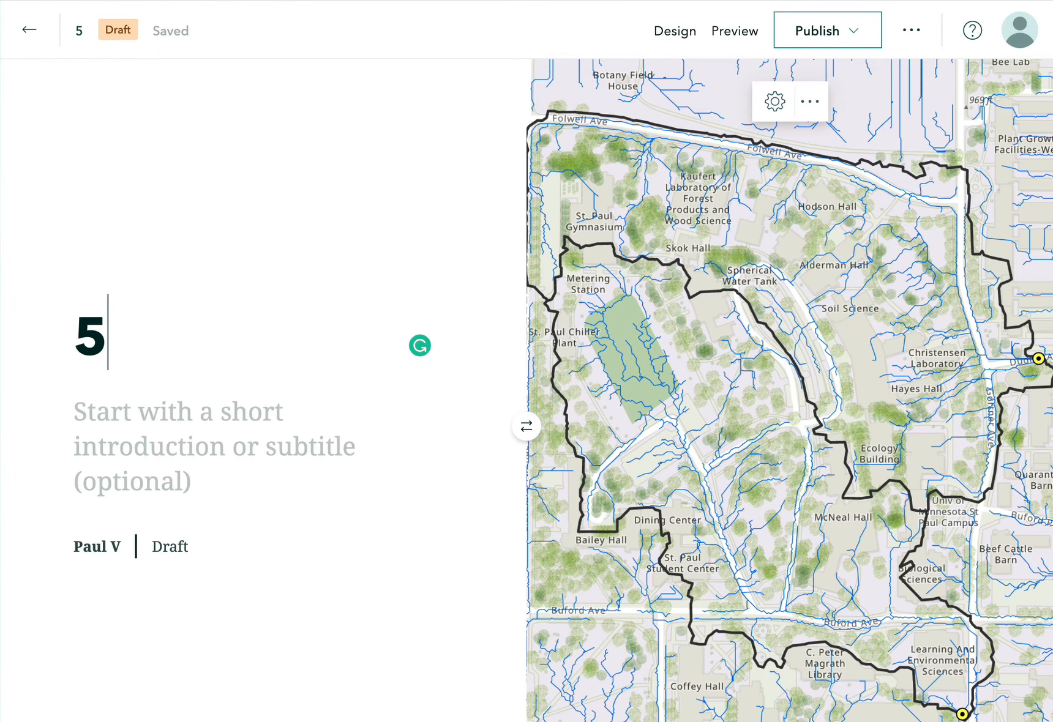
type("295 Fi")
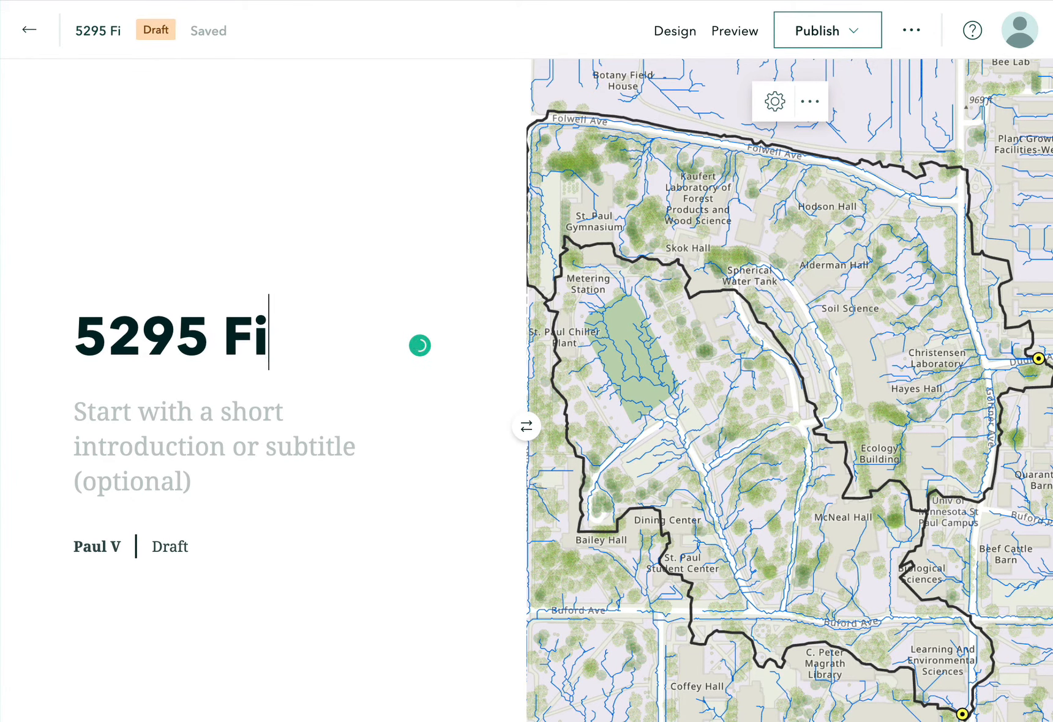
type("nal Results")
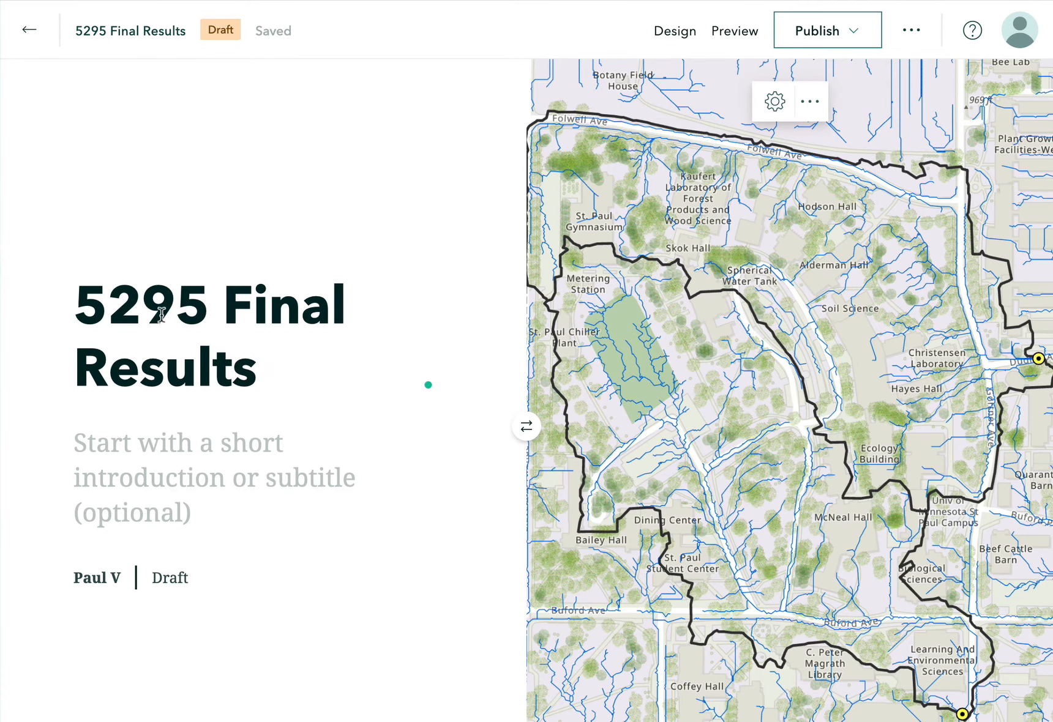
- Give the cover the subtitle "Here is my stuff" and replace the author's last initial with the full surname
left_click(102, 460)
type("Her")
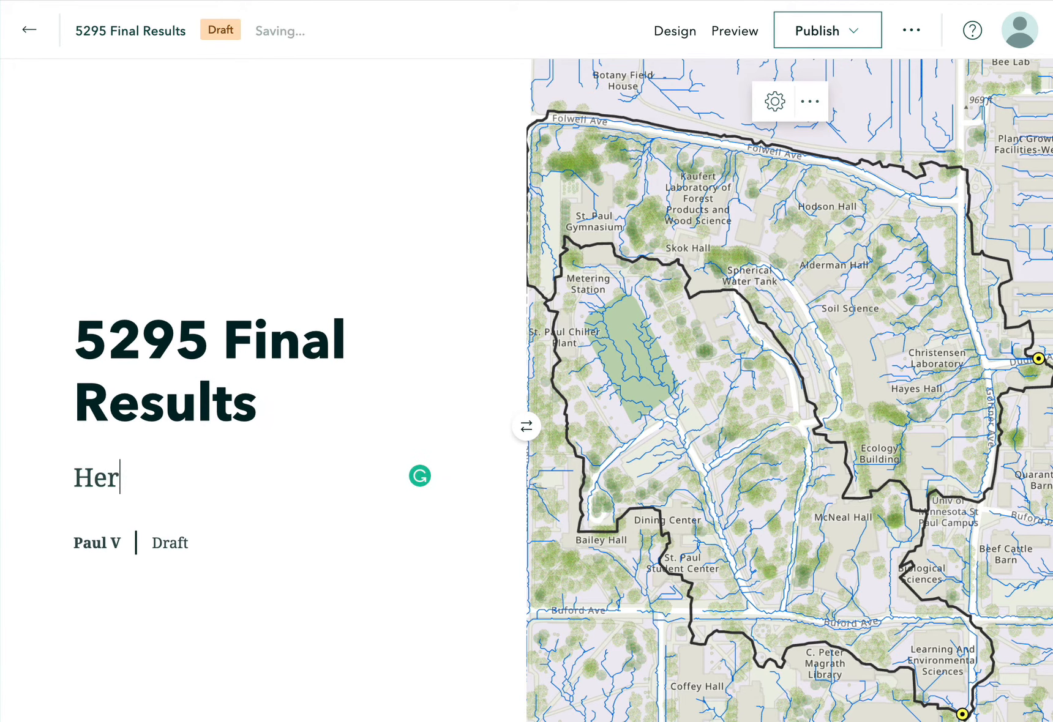
type("e is my stuff")
left_click_drag(110, 544, 120, 548)
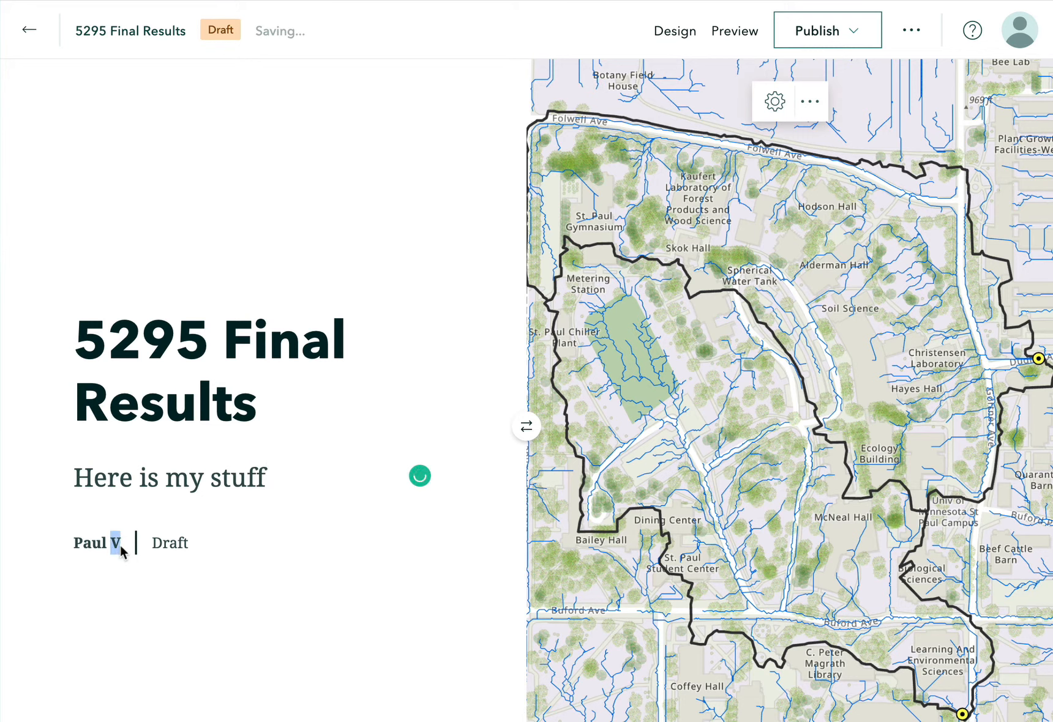
type("Bolstad")
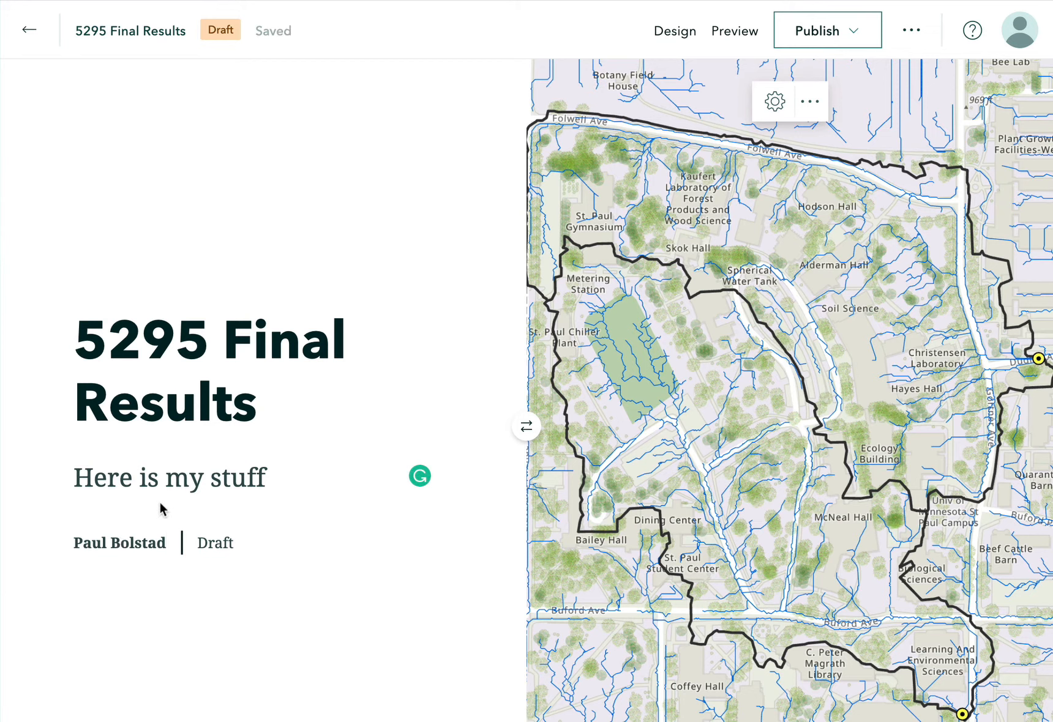
- Add a text block below the cover, styled as a Heading and reading "Introduction"
scroll(181, 474, "down", 5)
scroll(182, 481, "down", 1)
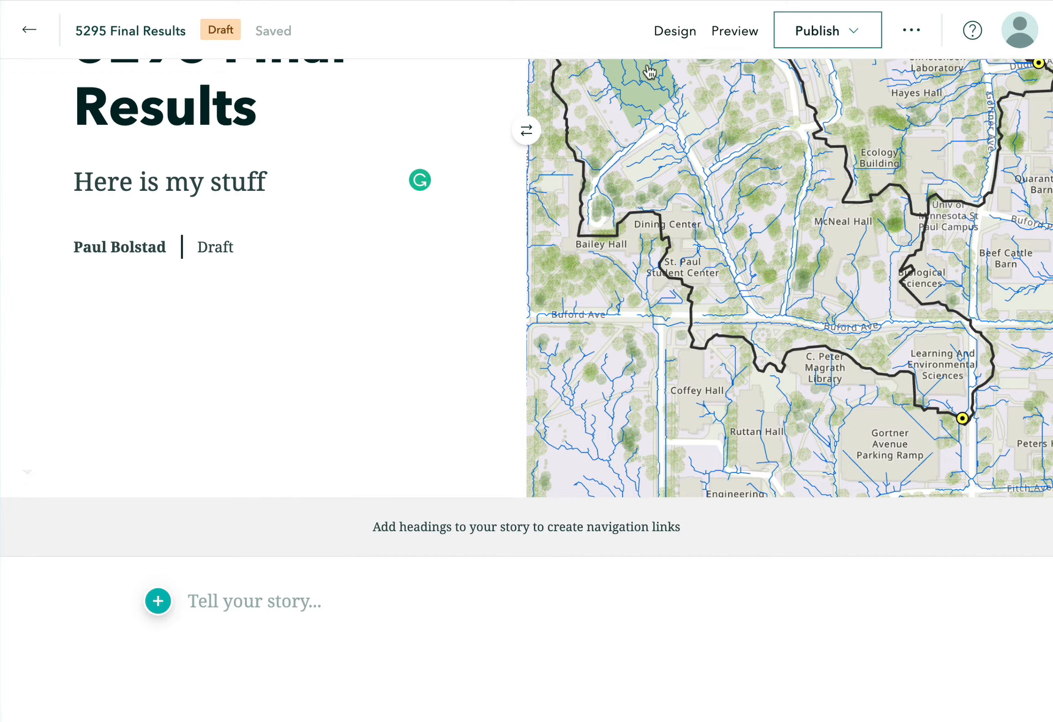
left_click(161, 607)
left_click(159, 604)
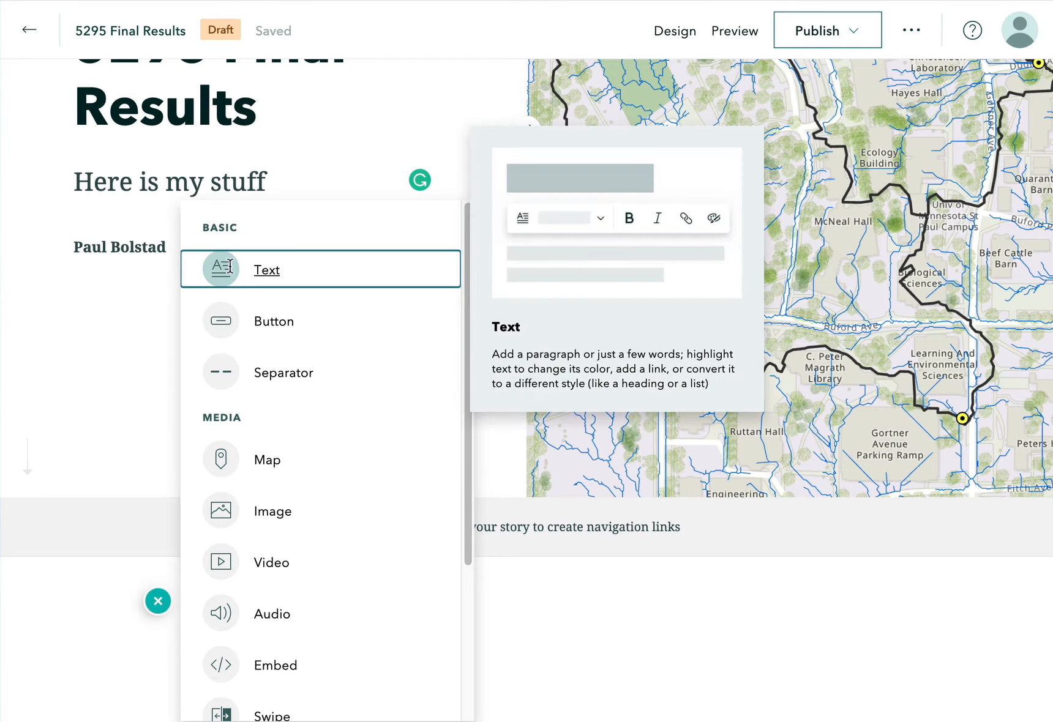
left_click(229, 268)
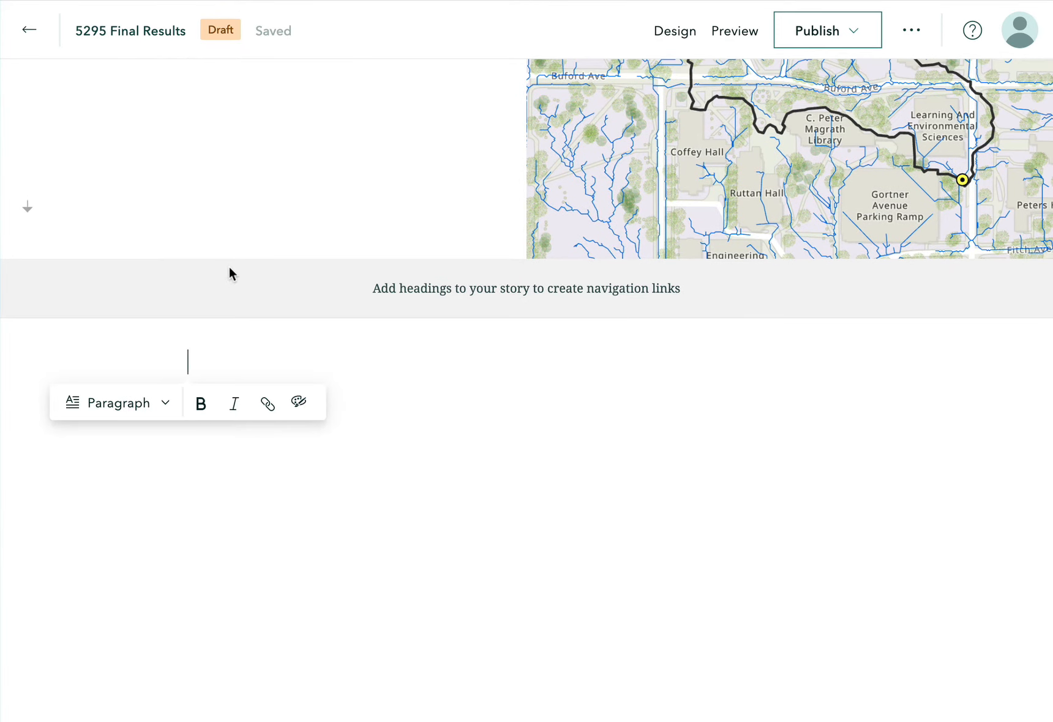
left_click(165, 406)
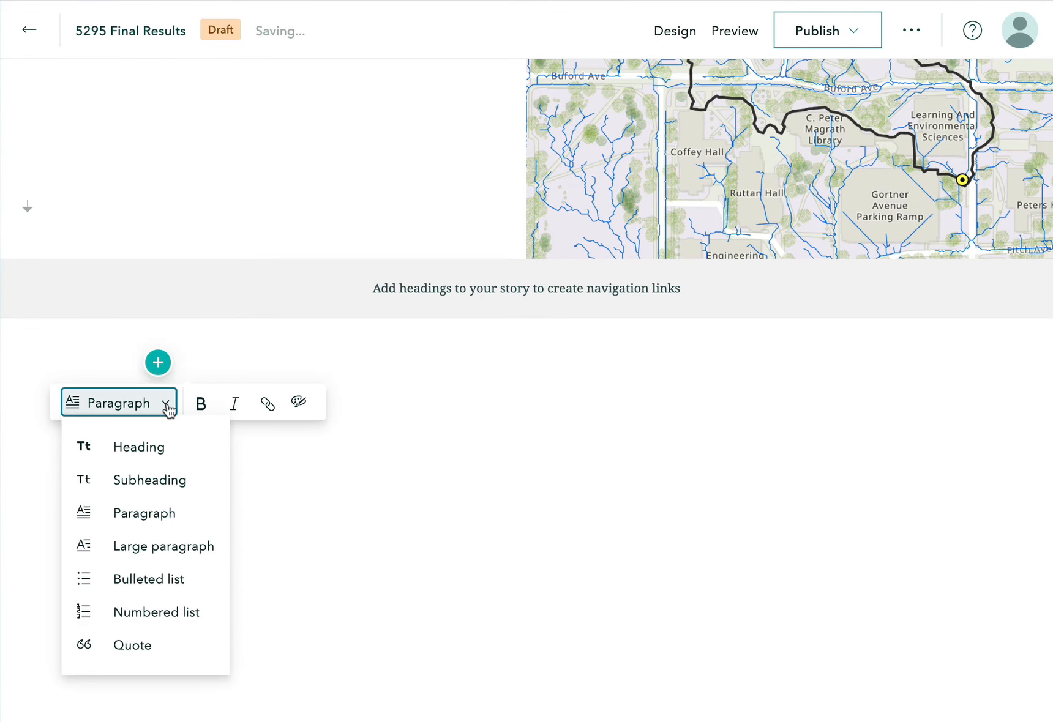
left_click(154, 452)
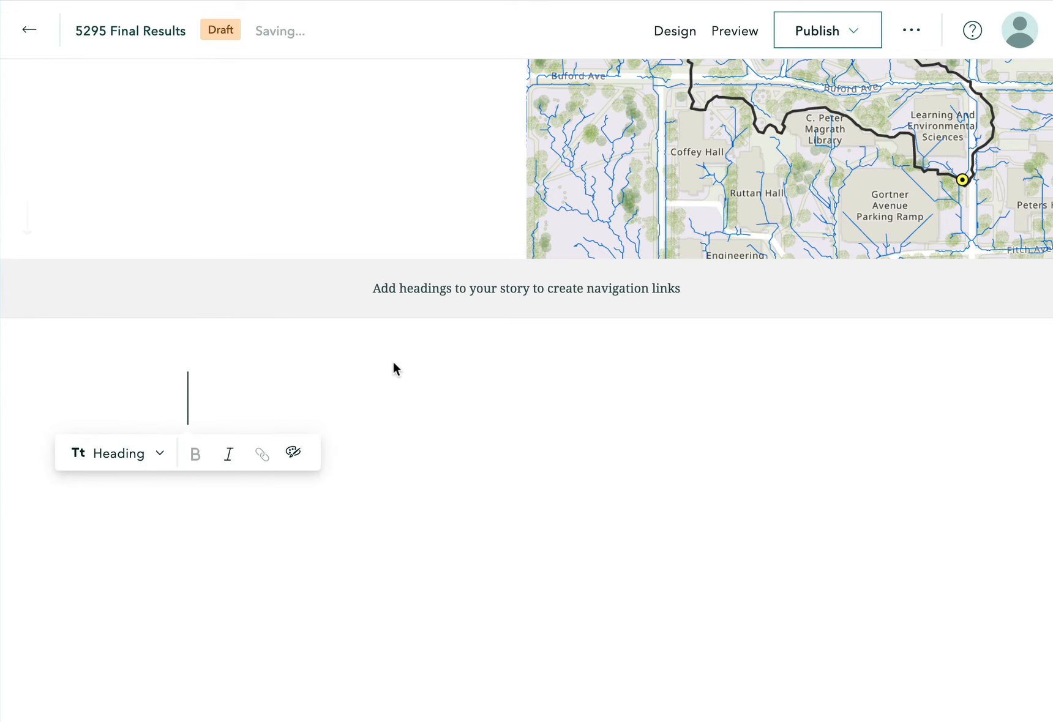
type("Introduction")
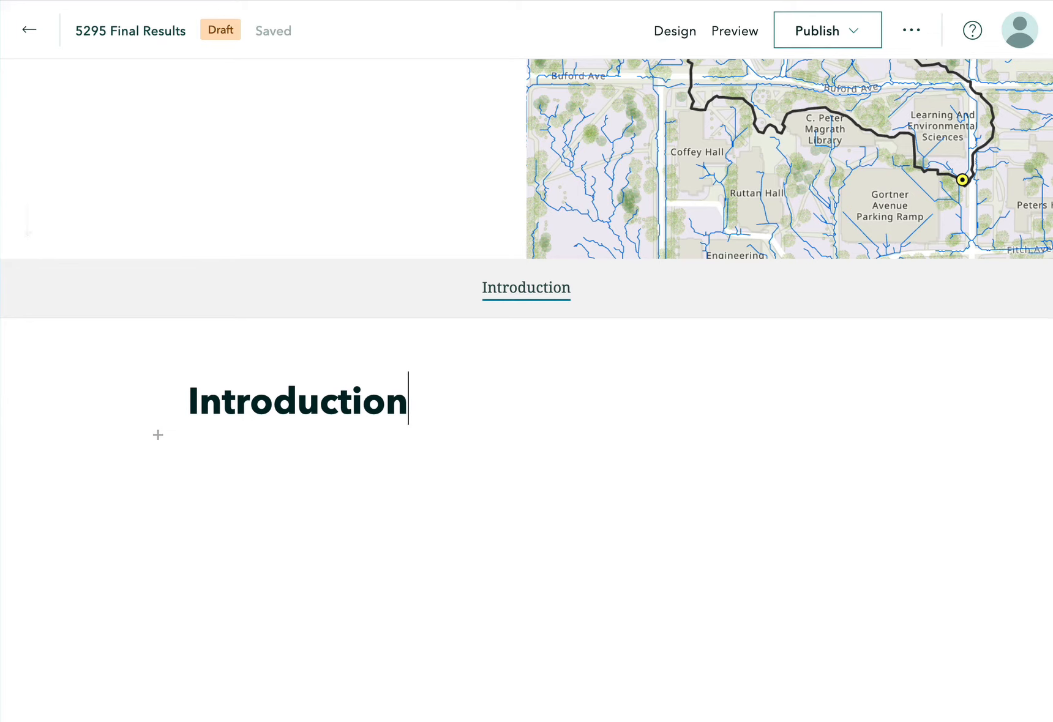
key("Return")
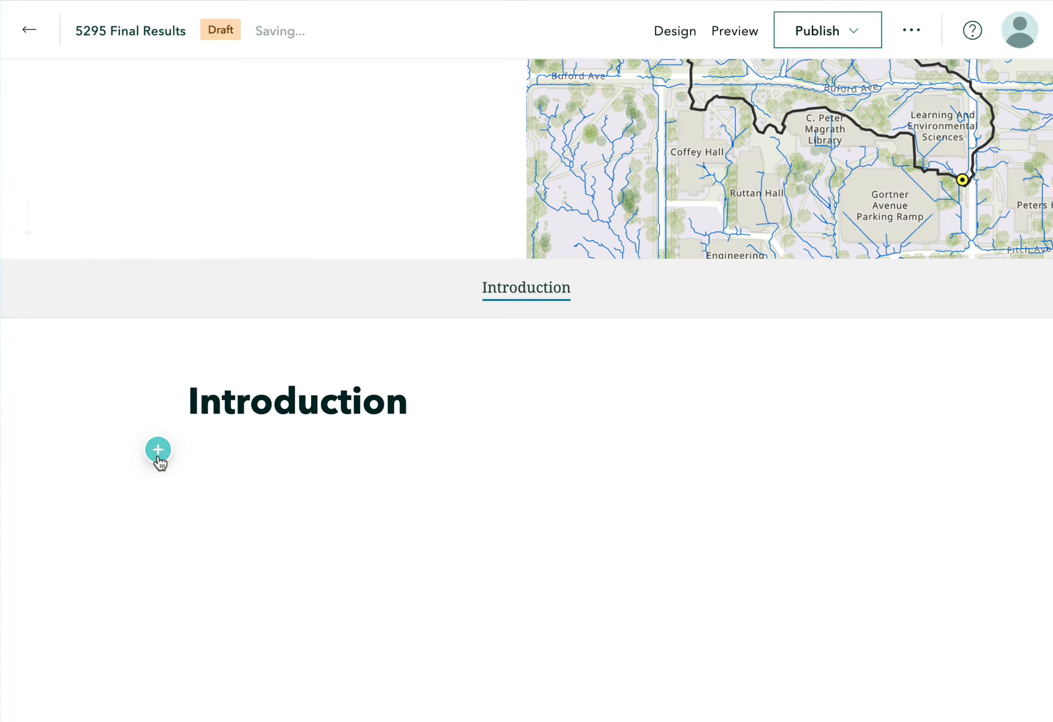
- Add a paragraph under the Introduction heading reading "Here is the first section of my report" and start a new line
left_click(158, 453)
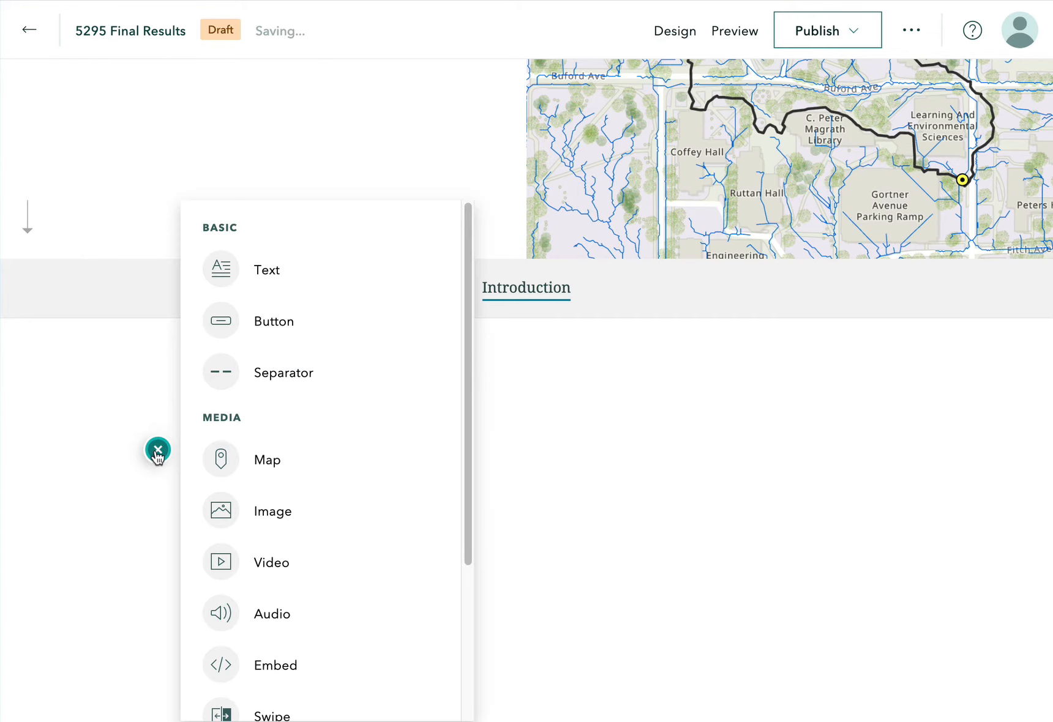
left_click(238, 269)
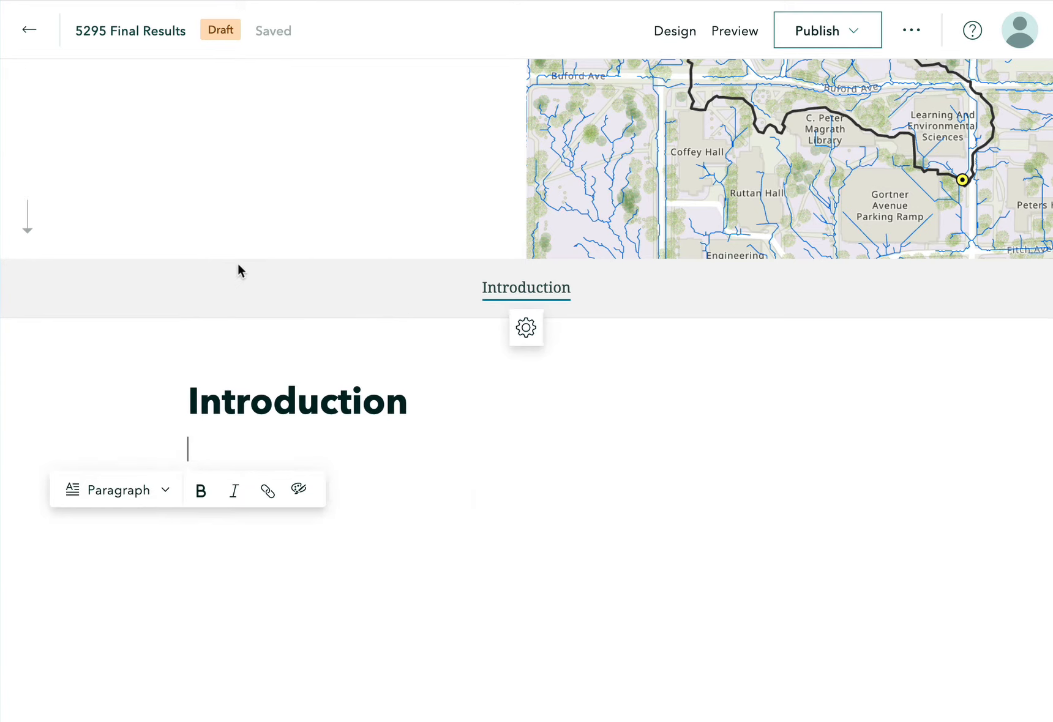
left_click(124, 489)
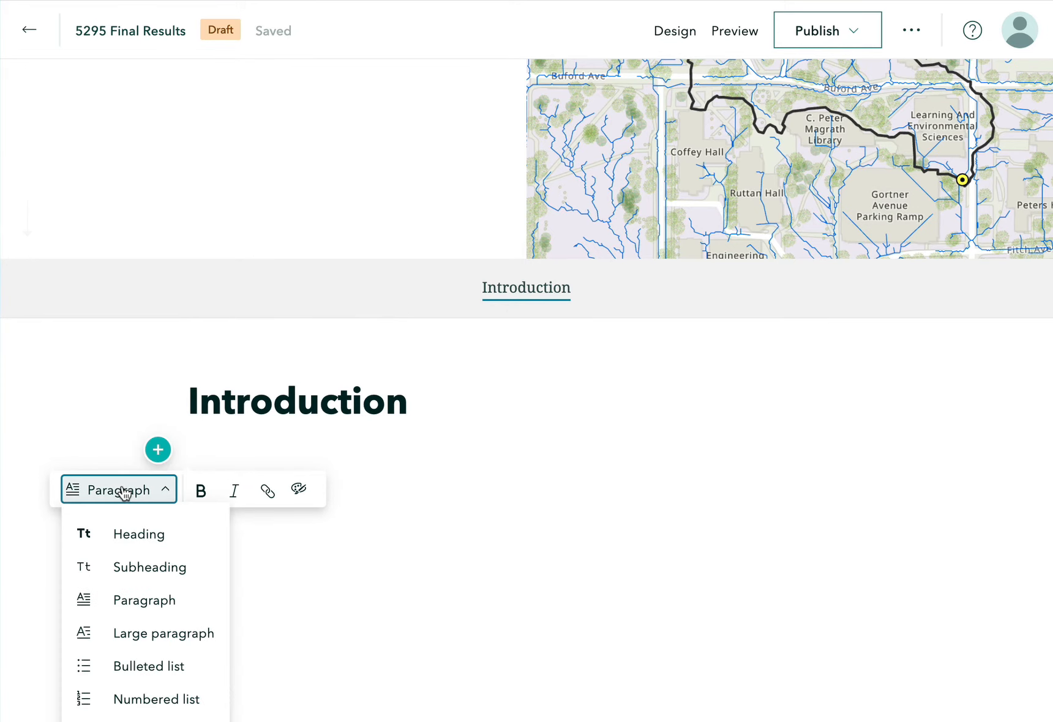
left_click(206, 443)
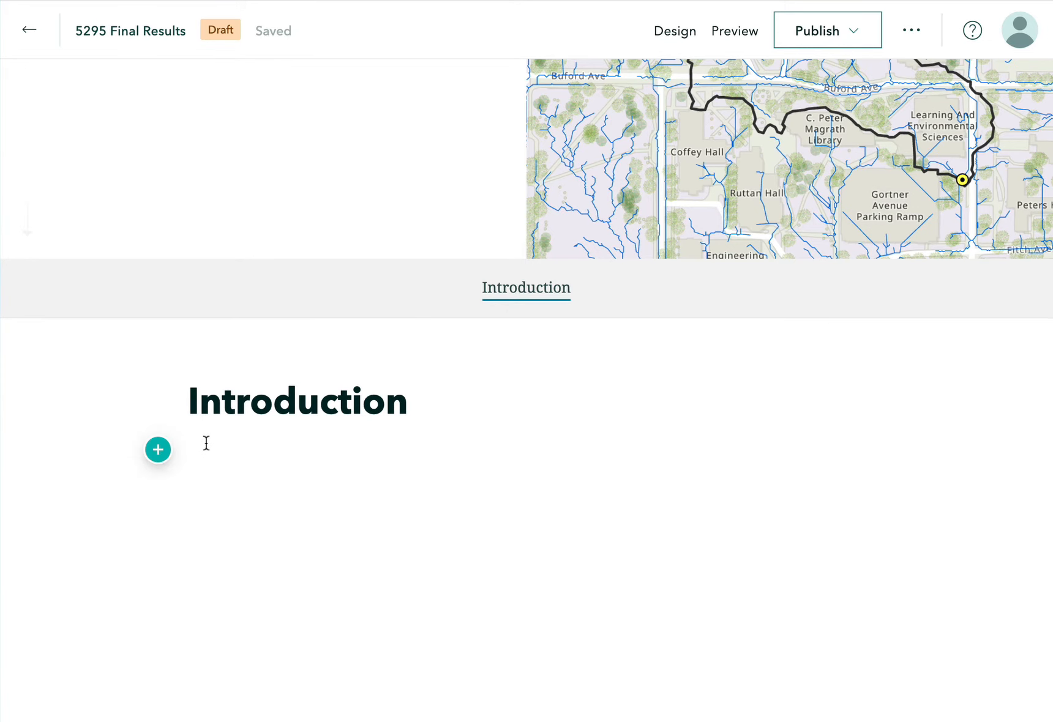
type("Her")
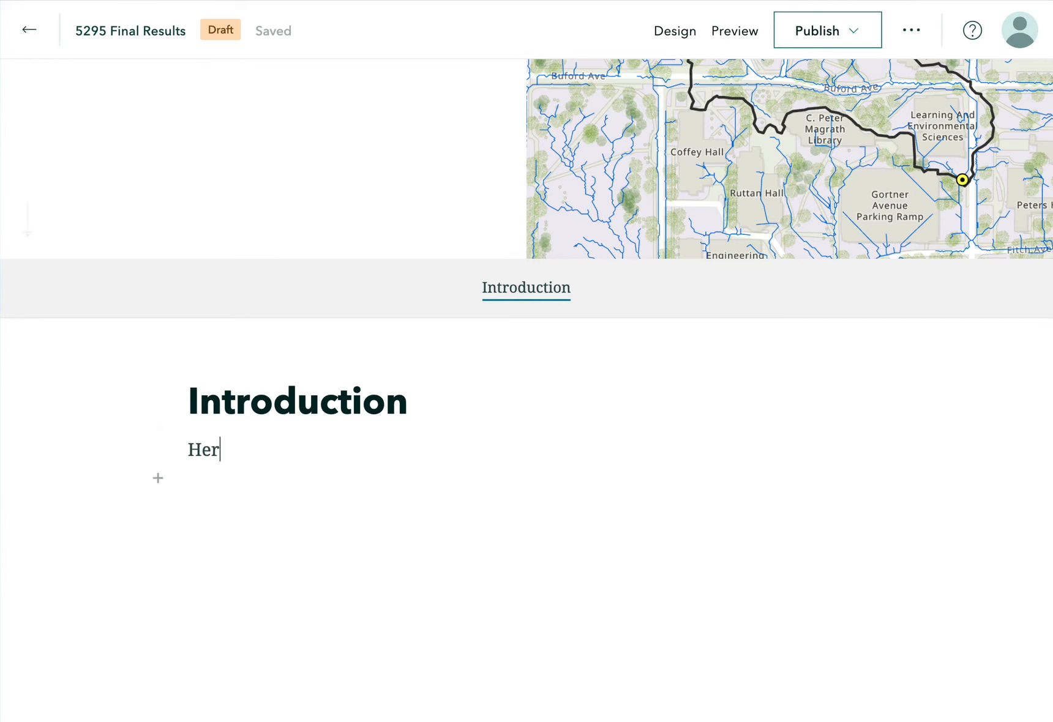
type("e is the first")
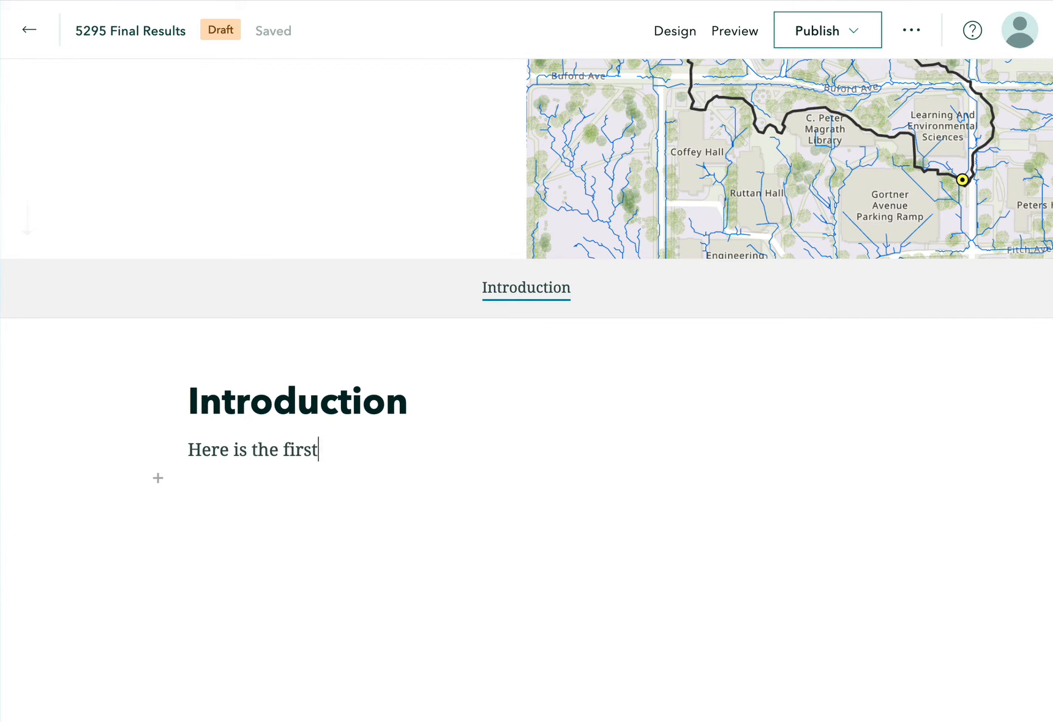
type(" section of ")
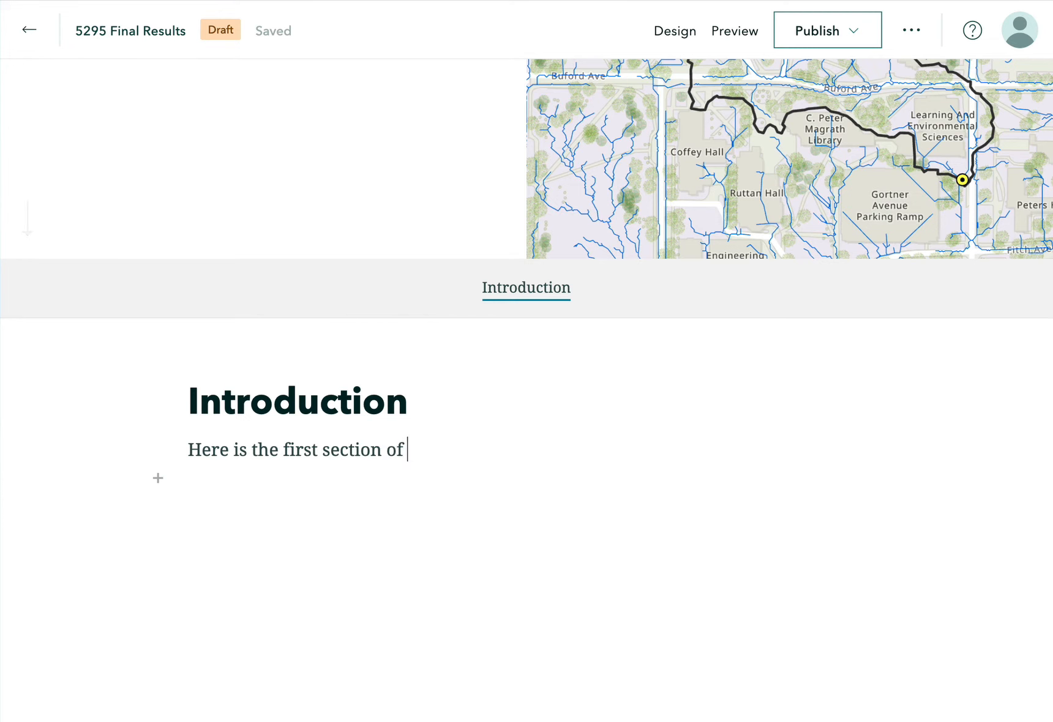
type("my report")
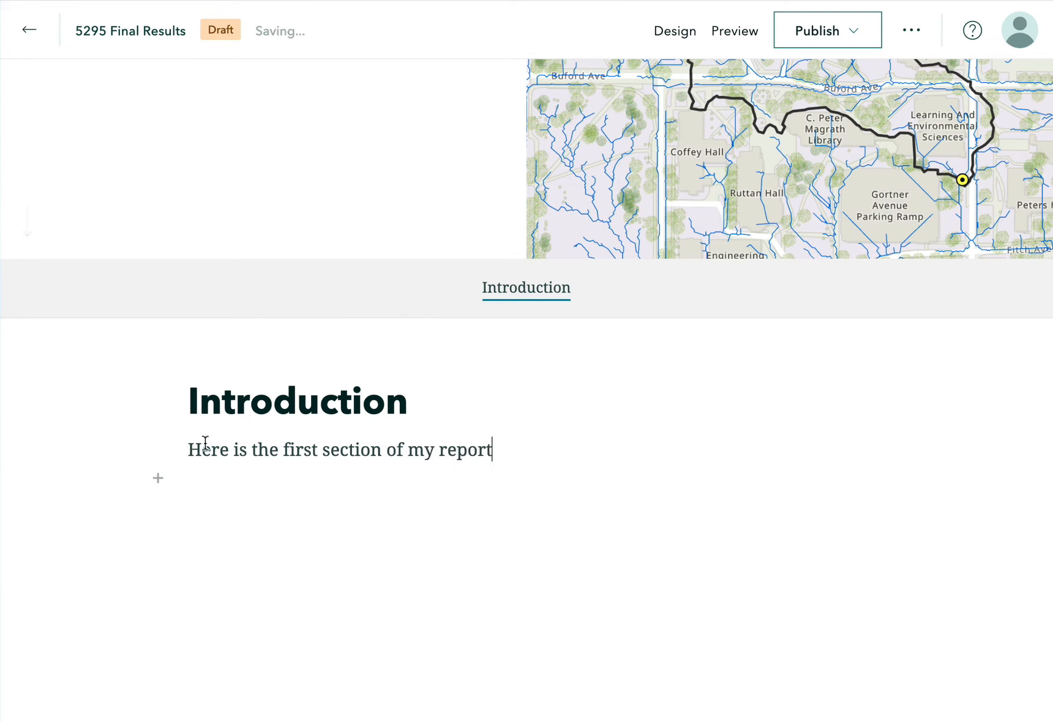
key("Return")
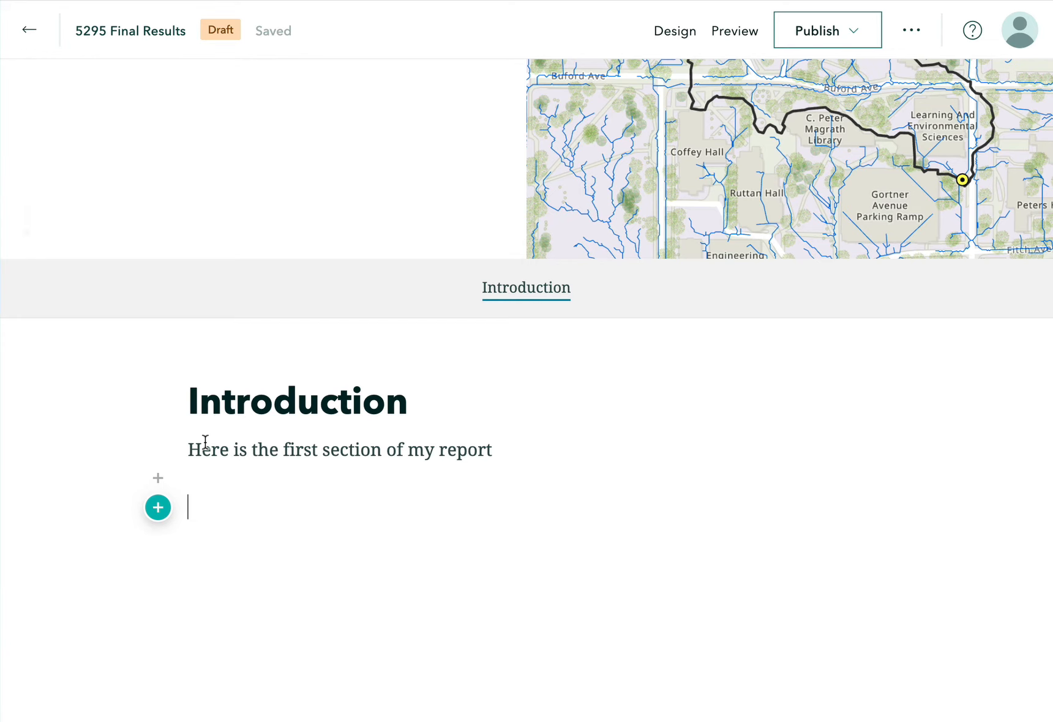
- Insert an image block below the introductory paragraph using the uploaded file Map.jpg
left_click(159, 514)
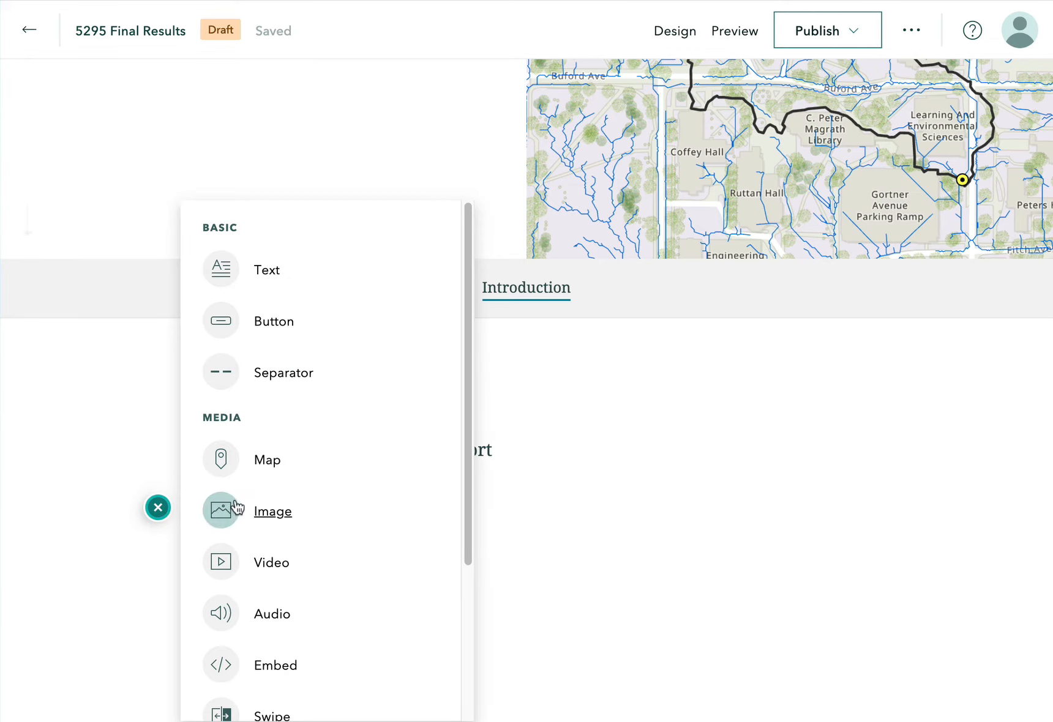
left_click(254, 522)
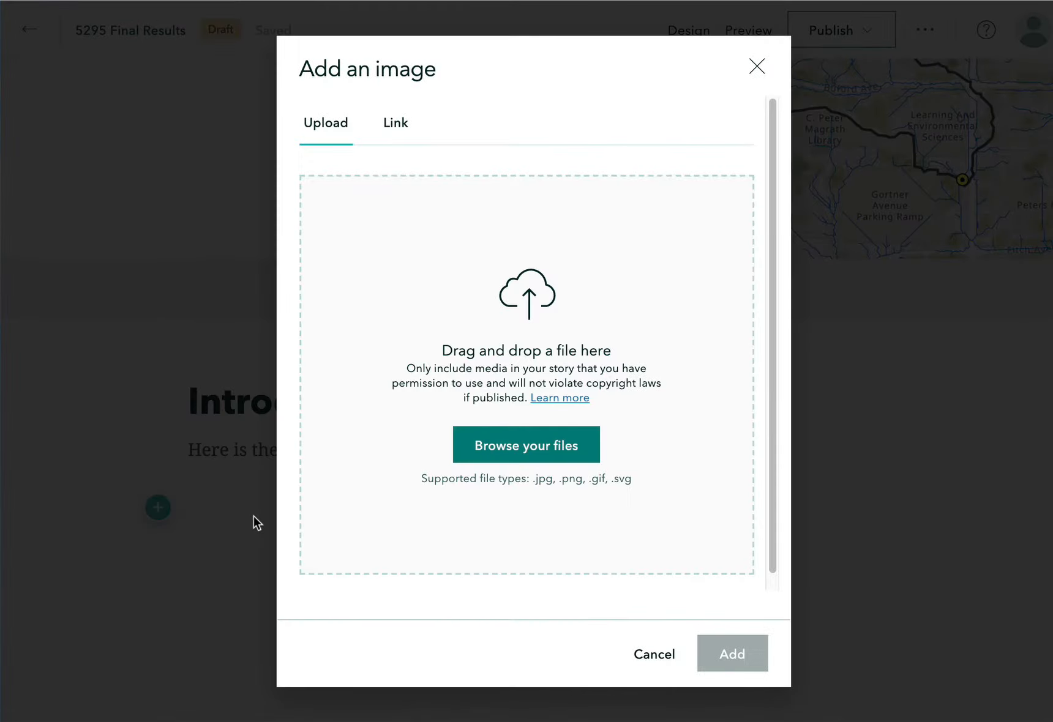
left_click(573, 445)
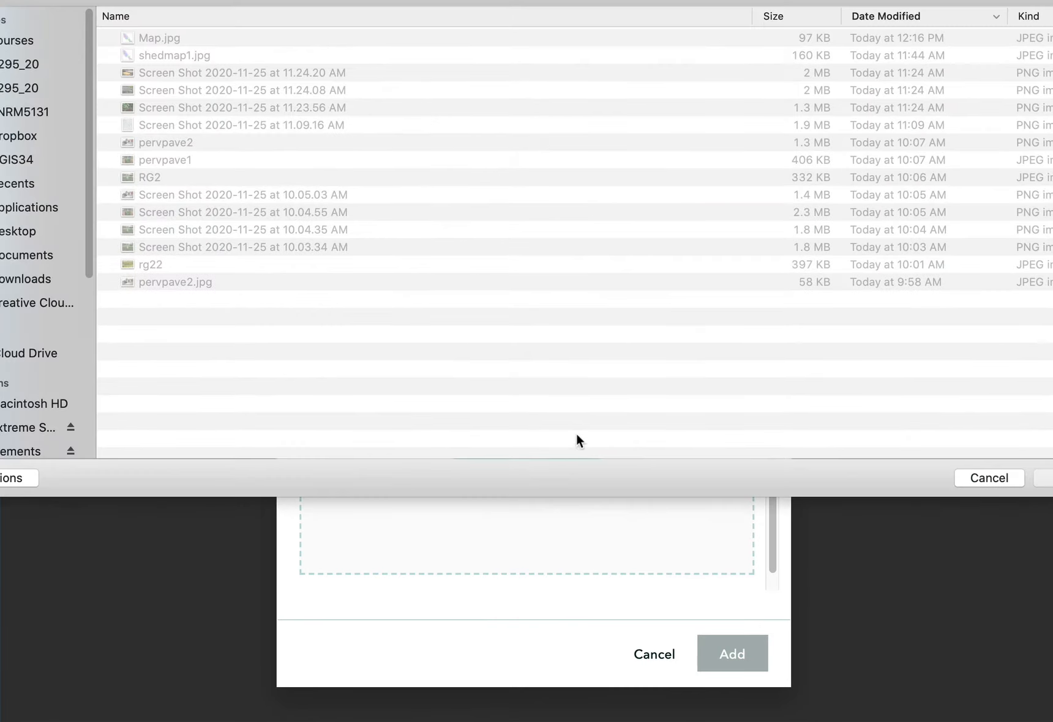
left_click(164, 37)
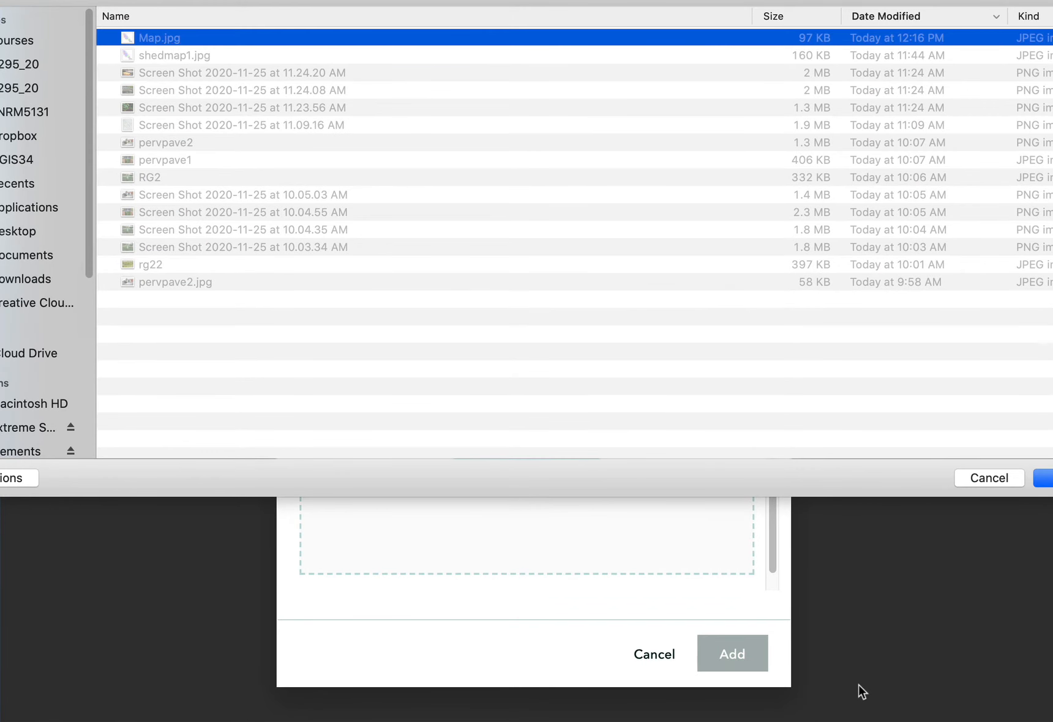
left_click(1045, 478)
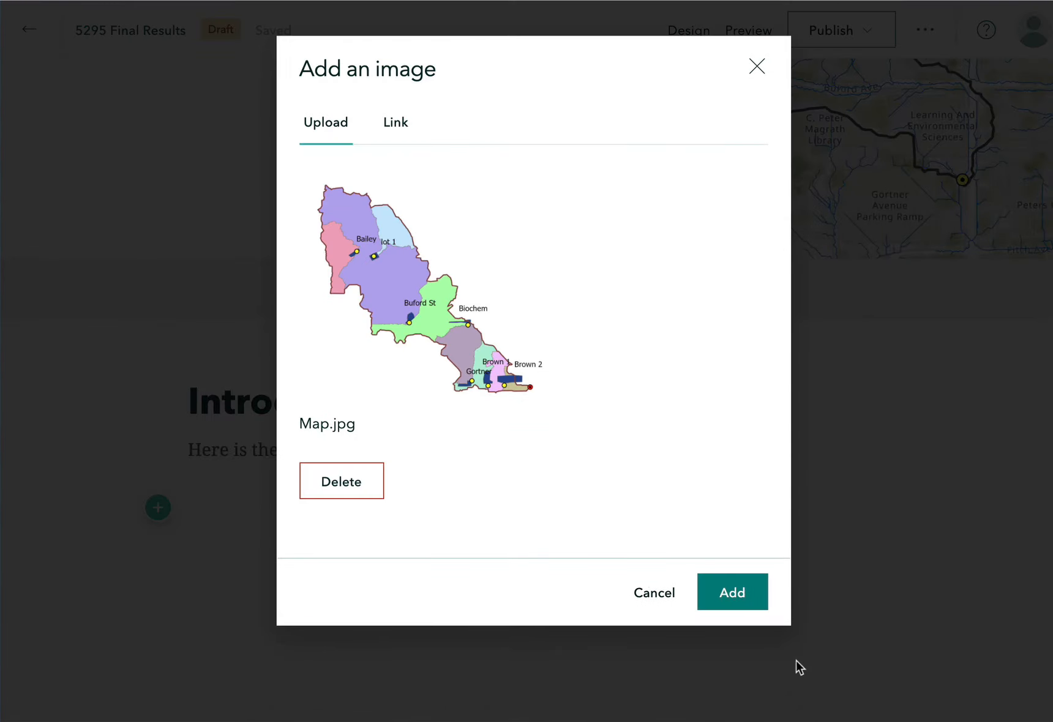
left_click(738, 592)
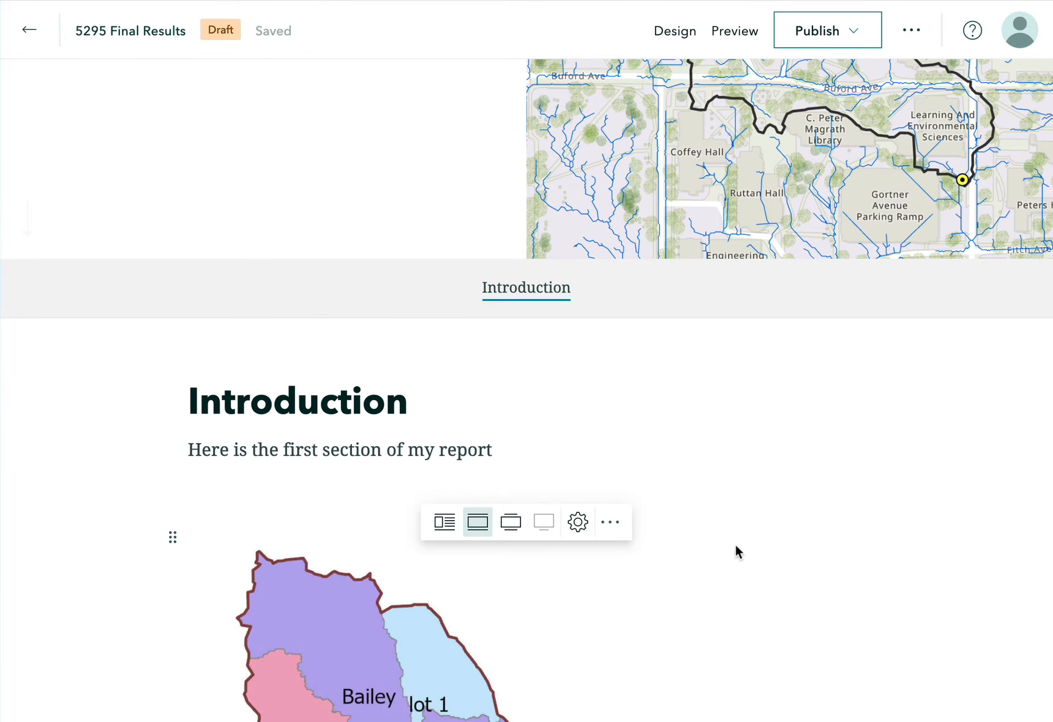
- Try the next larger size on the map image, return it to Small, and check its whole extent
scroll(746, 532, "down", 3)
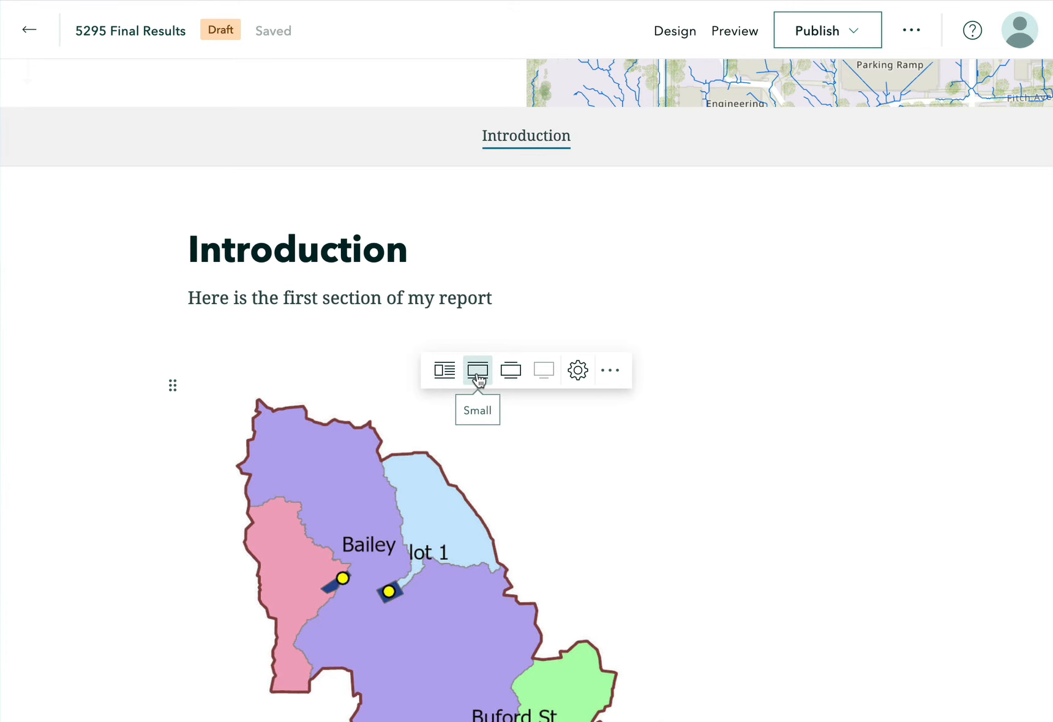
left_click(518, 375)
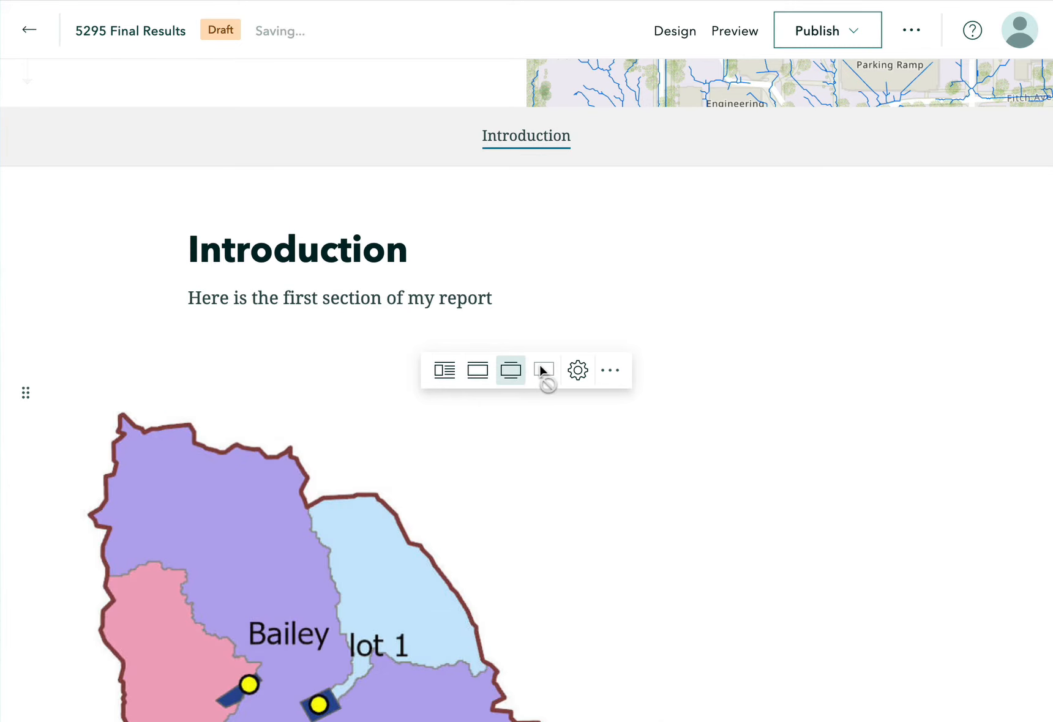
left_click(470, 374)
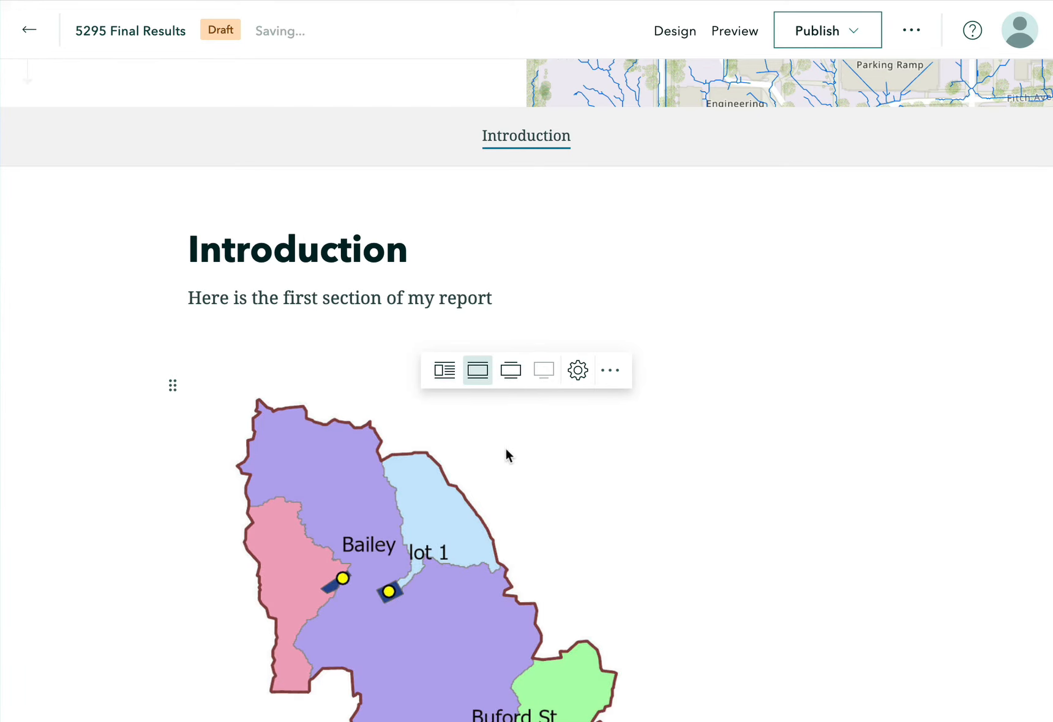
scroll(558, 418, "down", 7)
scroll(560, 405, "up", 3)
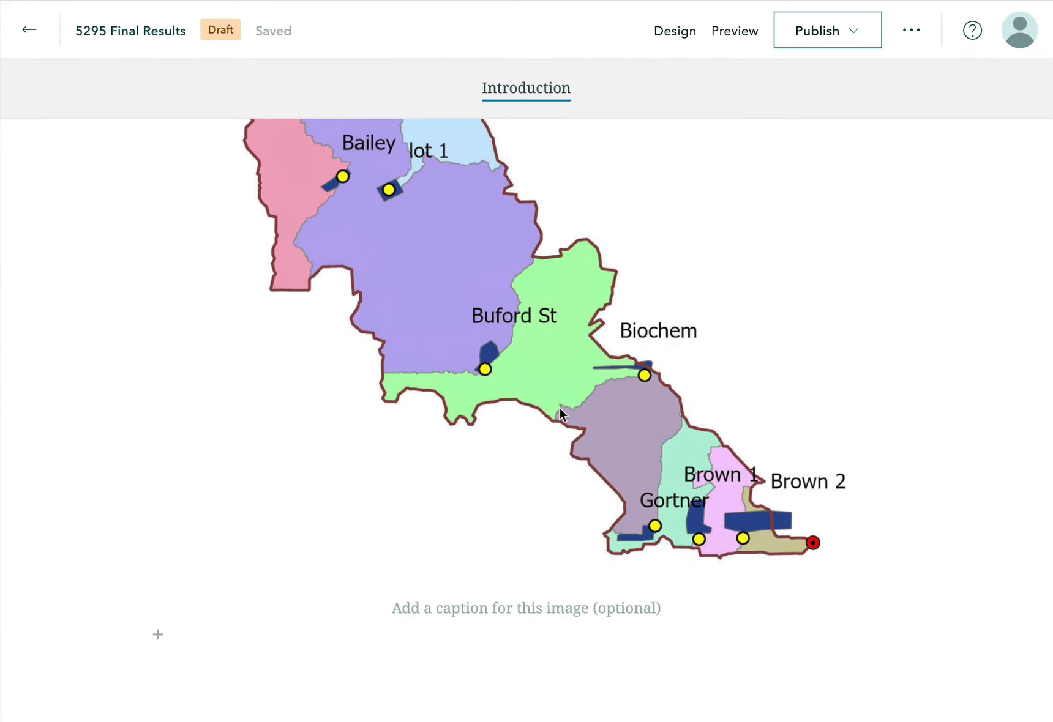
- Try the floating layout beside text on the map image, and move the image directly beneath the Introduction heading at the Small size
left_click(444, 137)
scroll(139, 492, "up", 3)
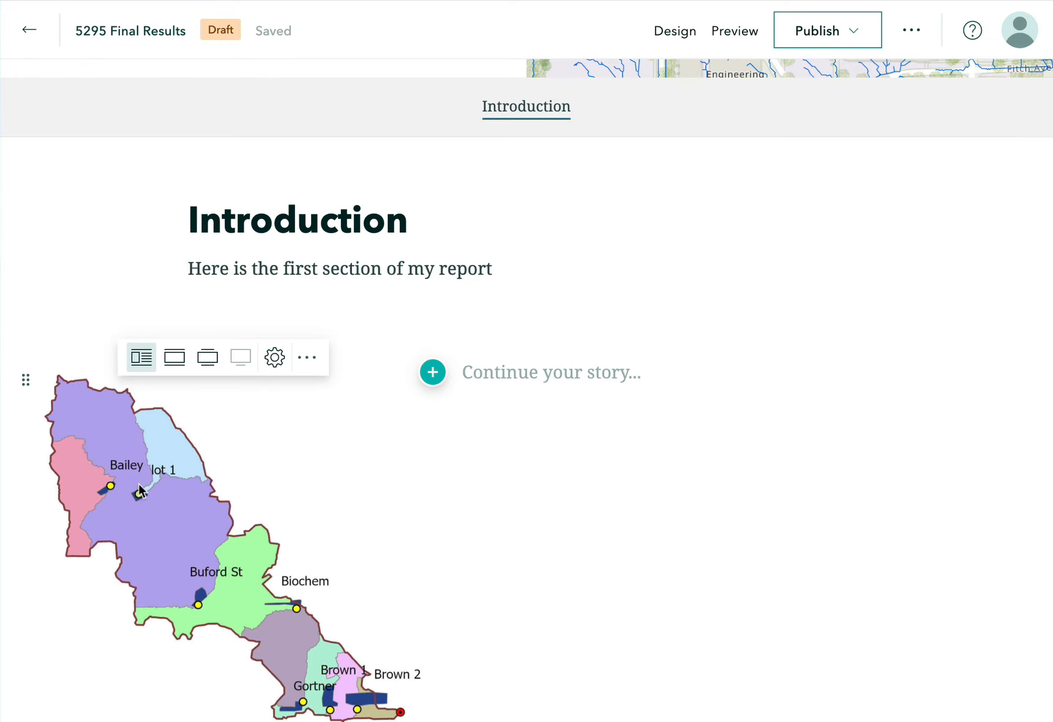
left_click(174, 358)
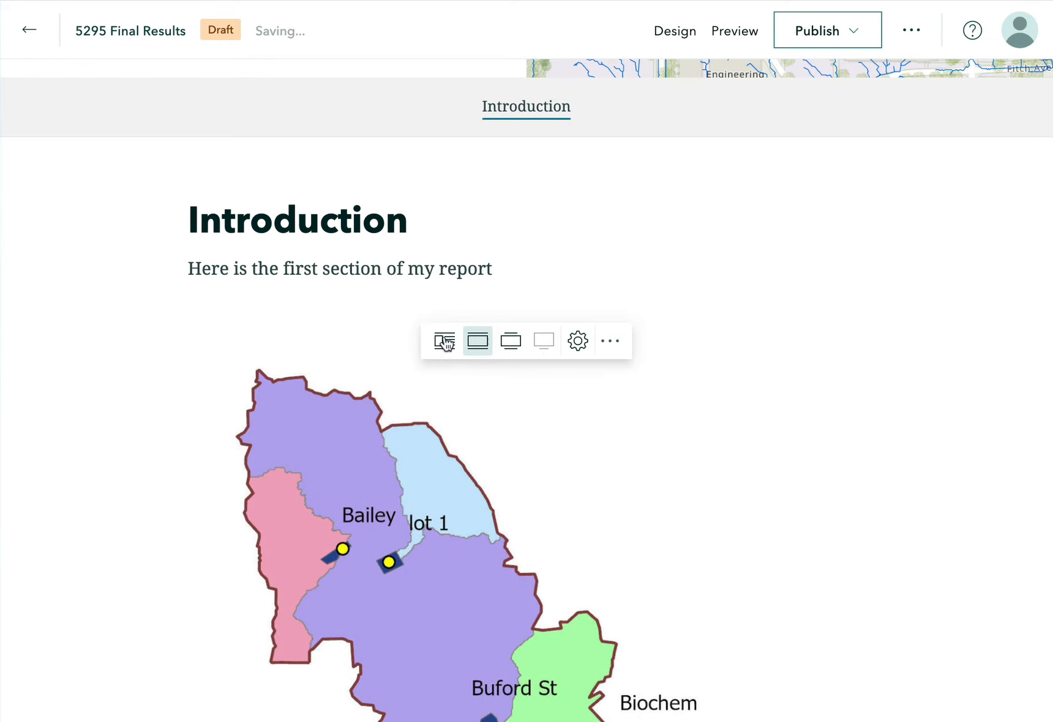
left_click(441, 341)
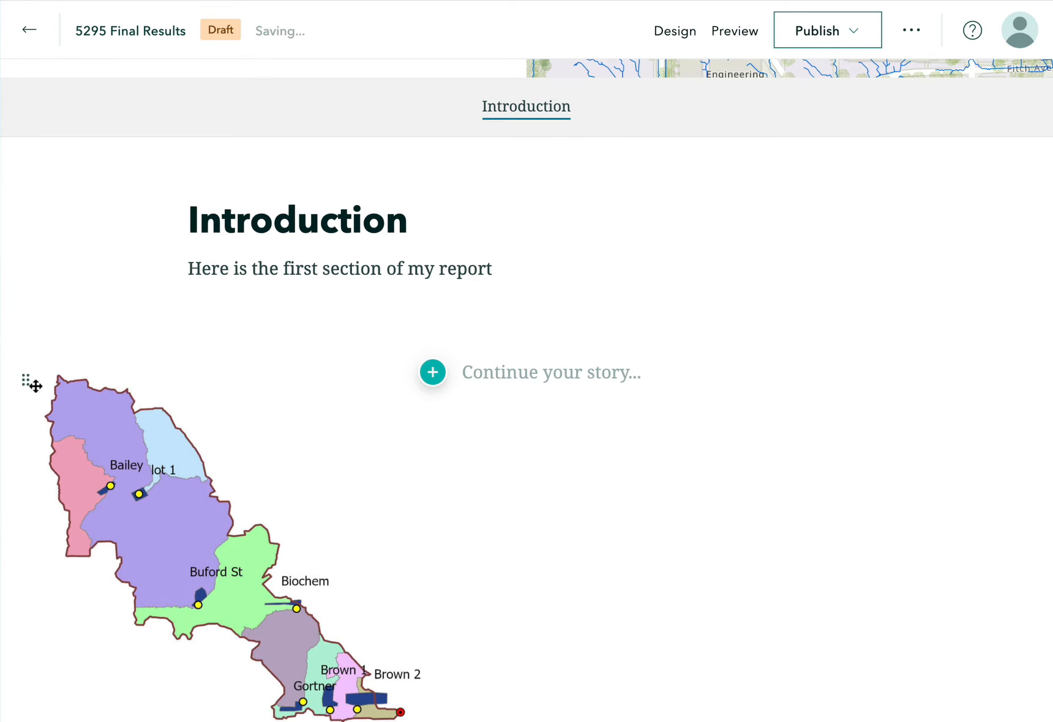
left_click_drag(85, 414, 113, 372)
left_click_drag(20, 379, 43, 301)
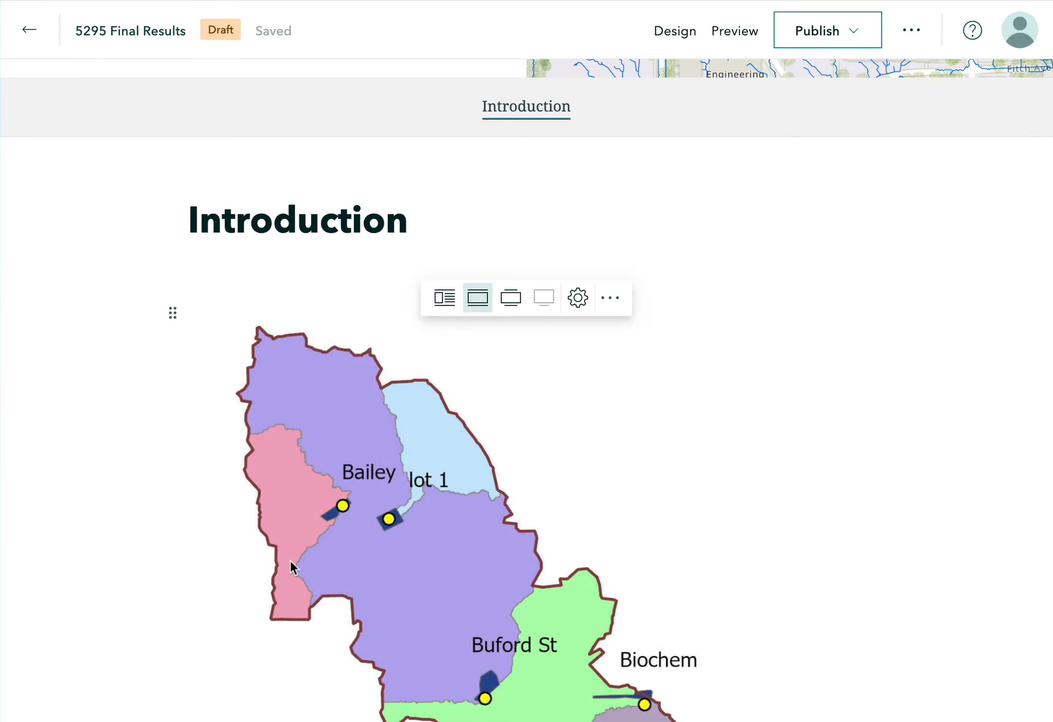
- Begin adding a map block below the watershed map image
scroll(166, 429, "down", 8)
left_click(158, 499)
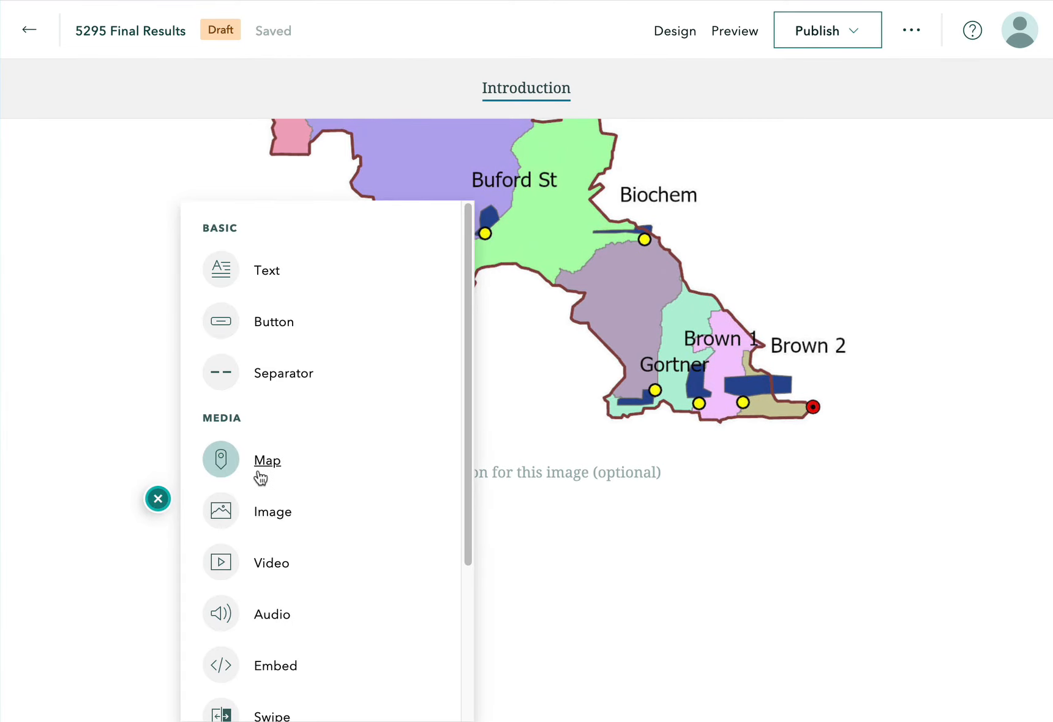
left_click(259, 470)
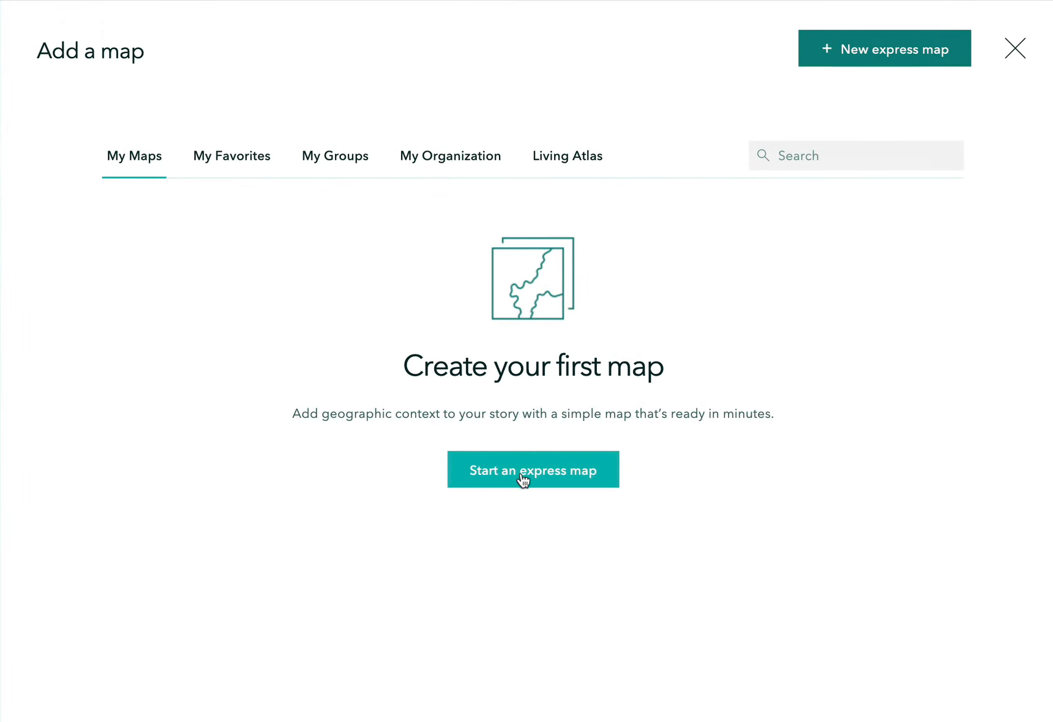